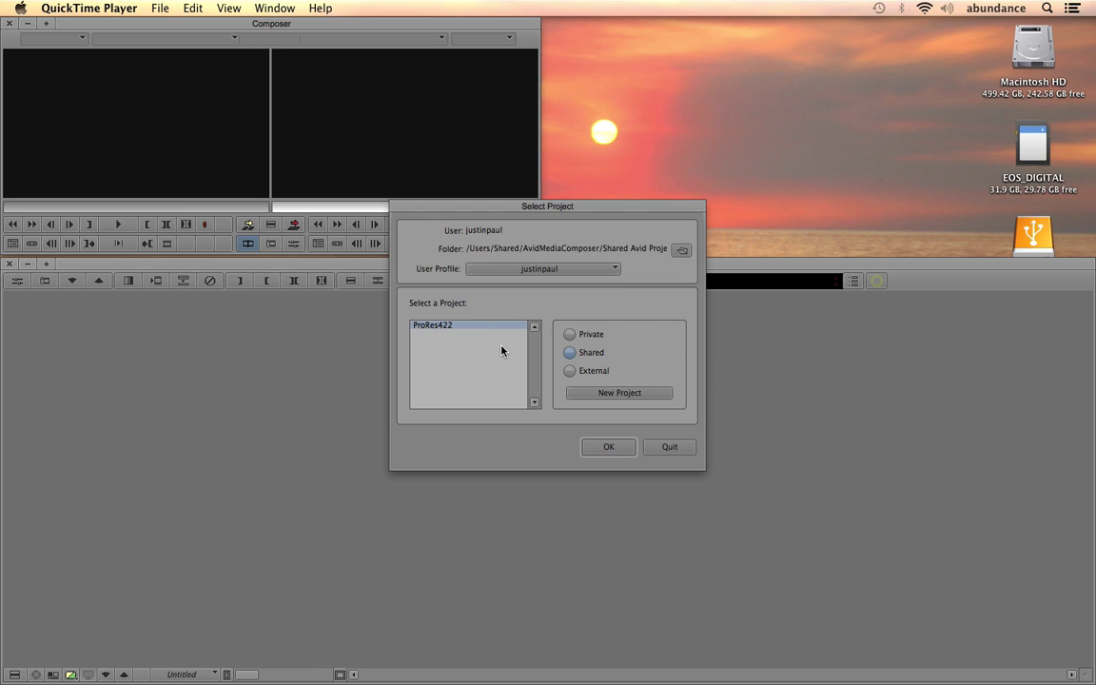
# - Open MVI_3663.MOV from 2TB WD › Avid Tutorials › source_media in QuickTime Player
pyautogui.click(1034, 148)
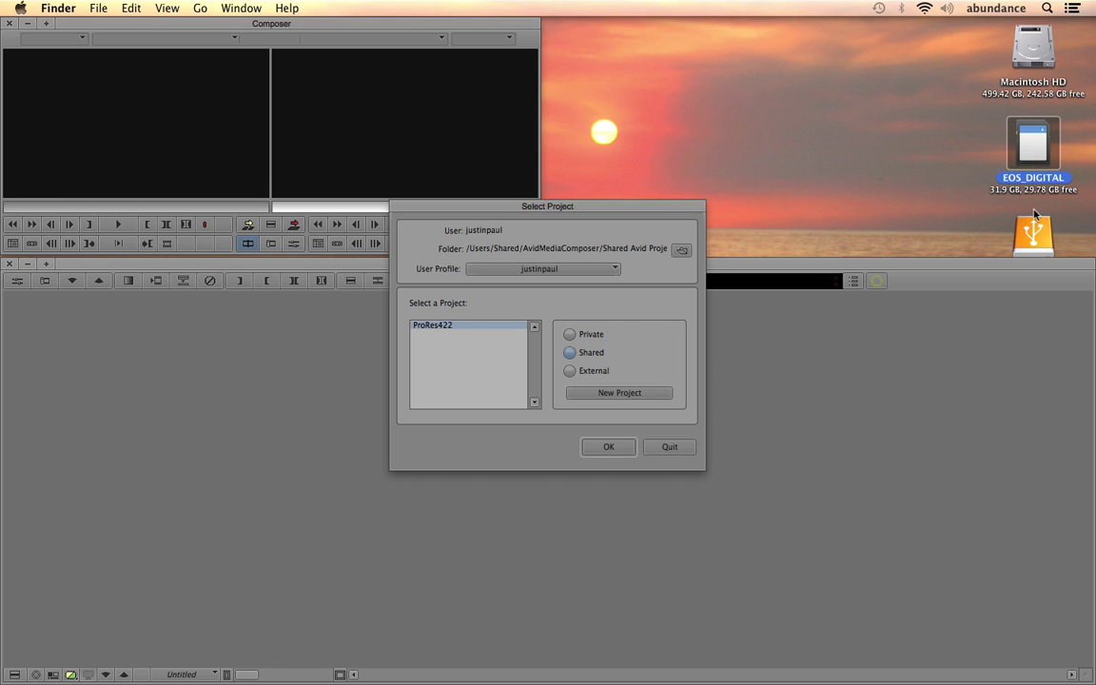
pyautogui.click(944, 150)
pyautogui.moveTo(944, 151); pyautogui.dragTo(931, 216)
pyautogui.doubleClick(931, 216)
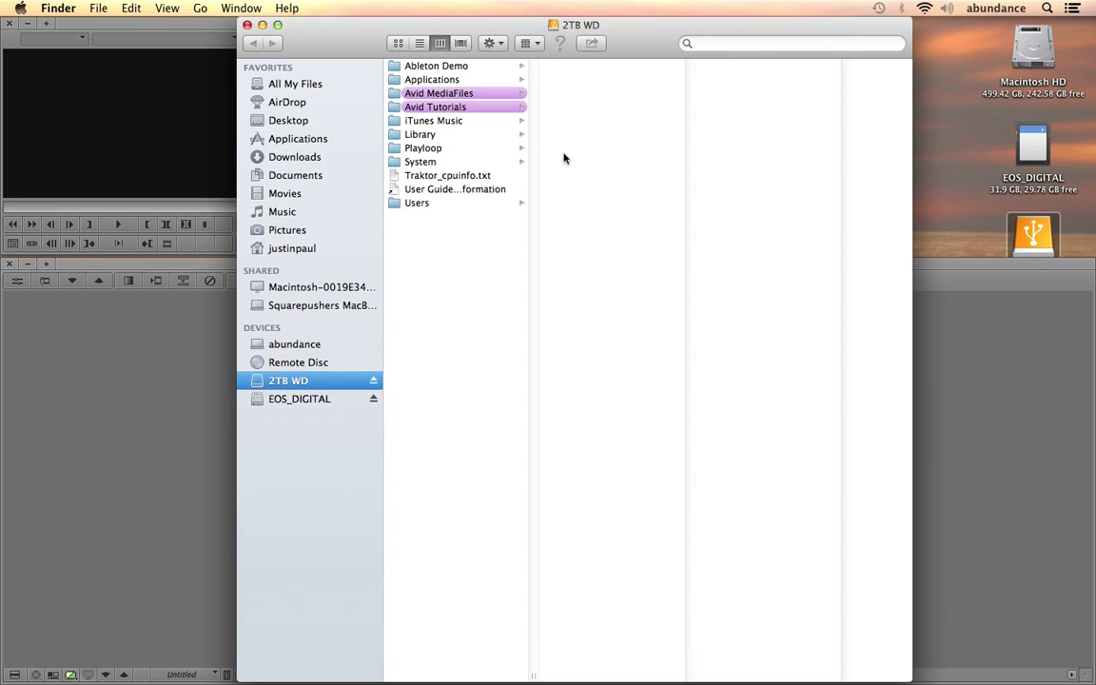
pyautogui.click(471, 109)
pyautogui.click(617, 149)
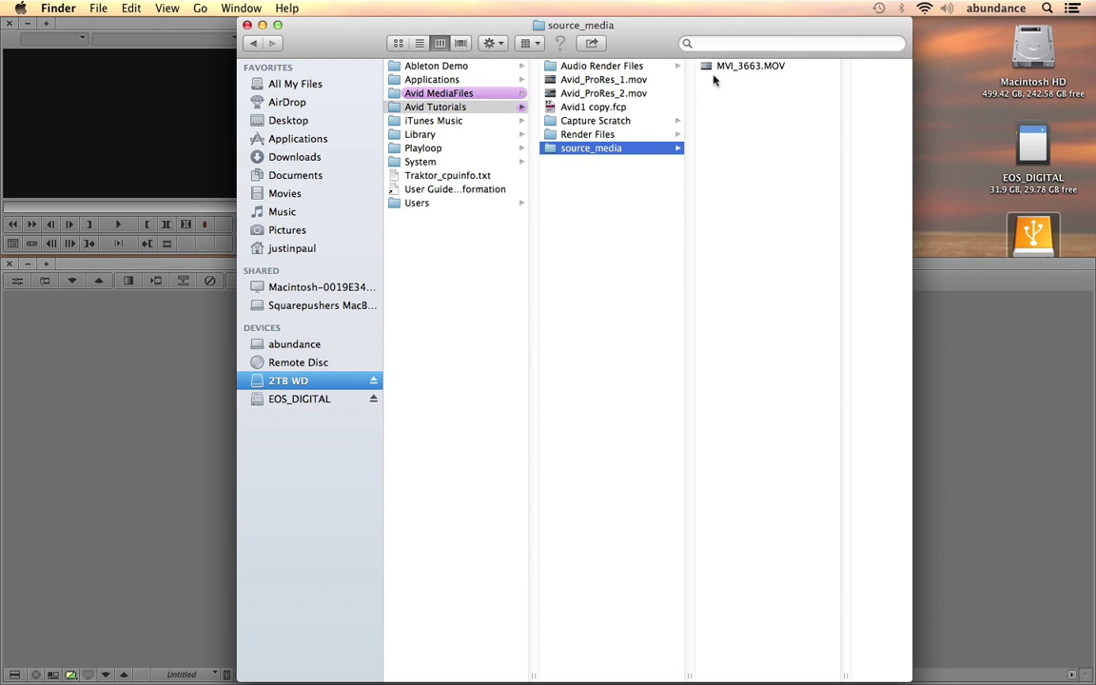
pyautogui.click(723, 69)
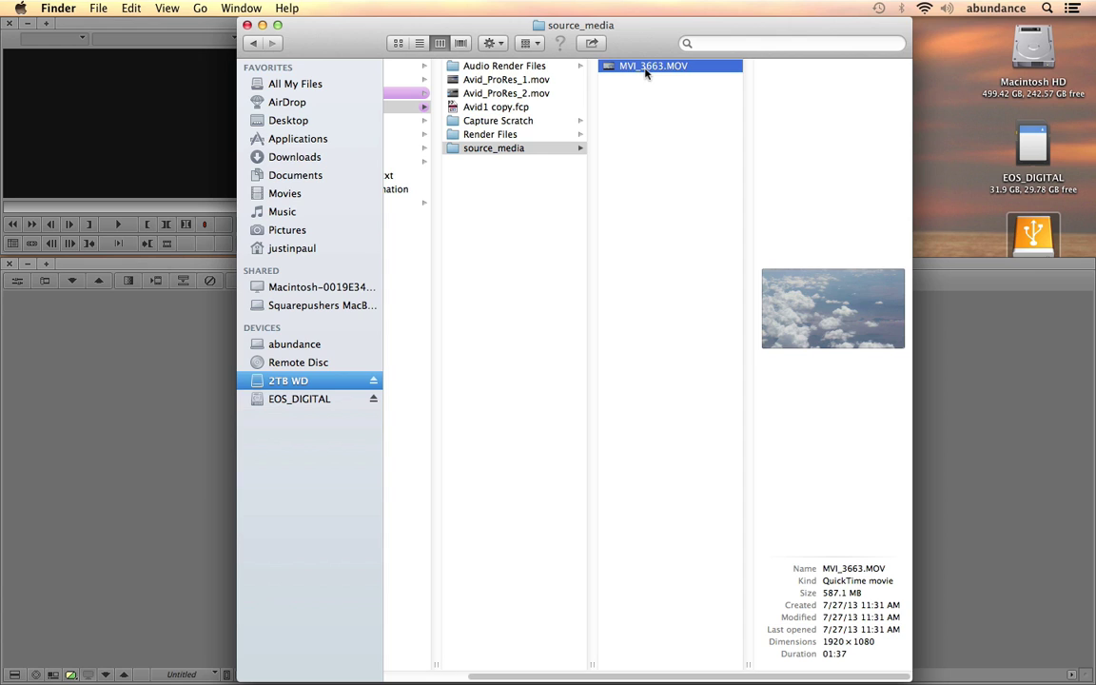
pyautogui.moveTo(706, 31); pyautogui.dragTo(588, 42)
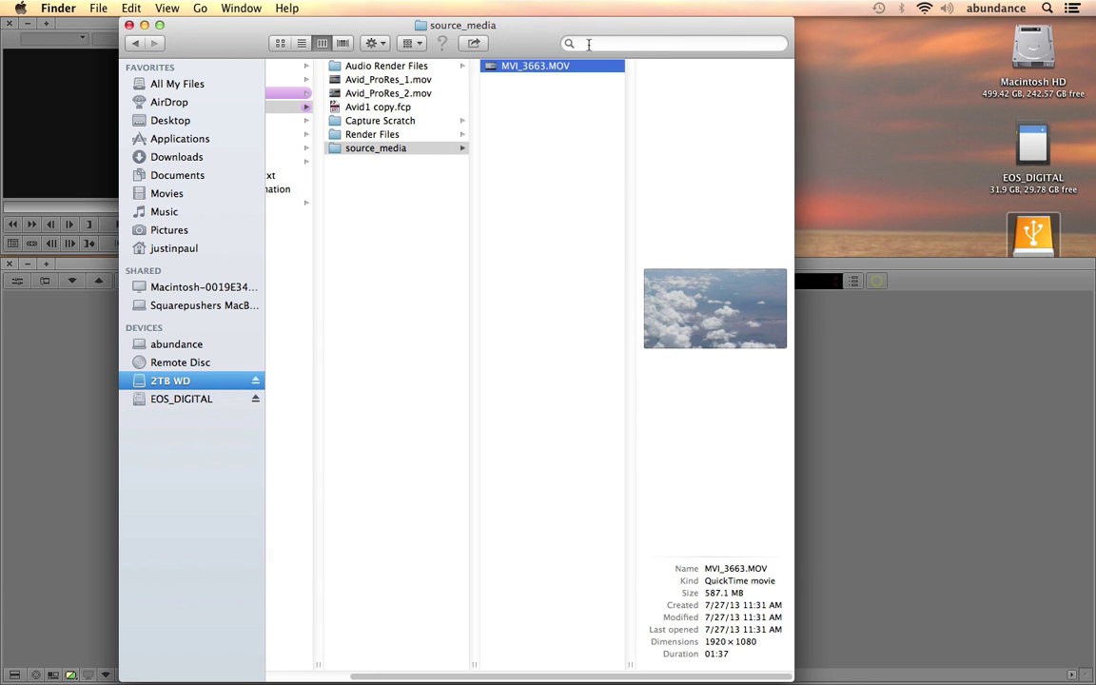
pyautogui.doubleClick(492, 69)
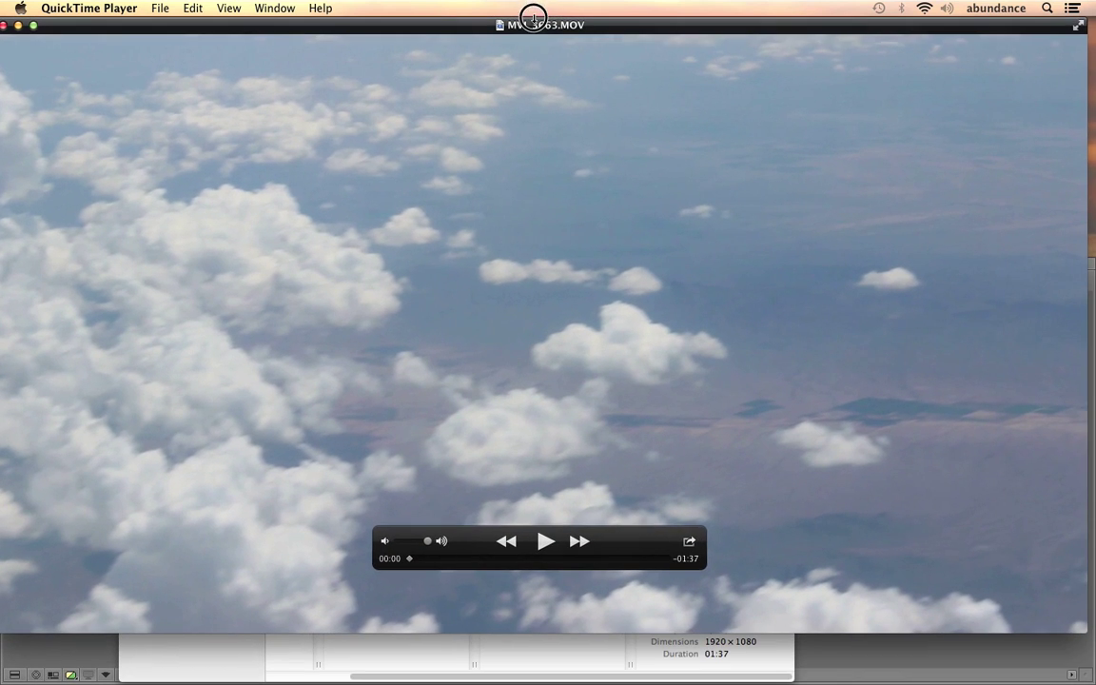
pyautogui.click(287, 9)
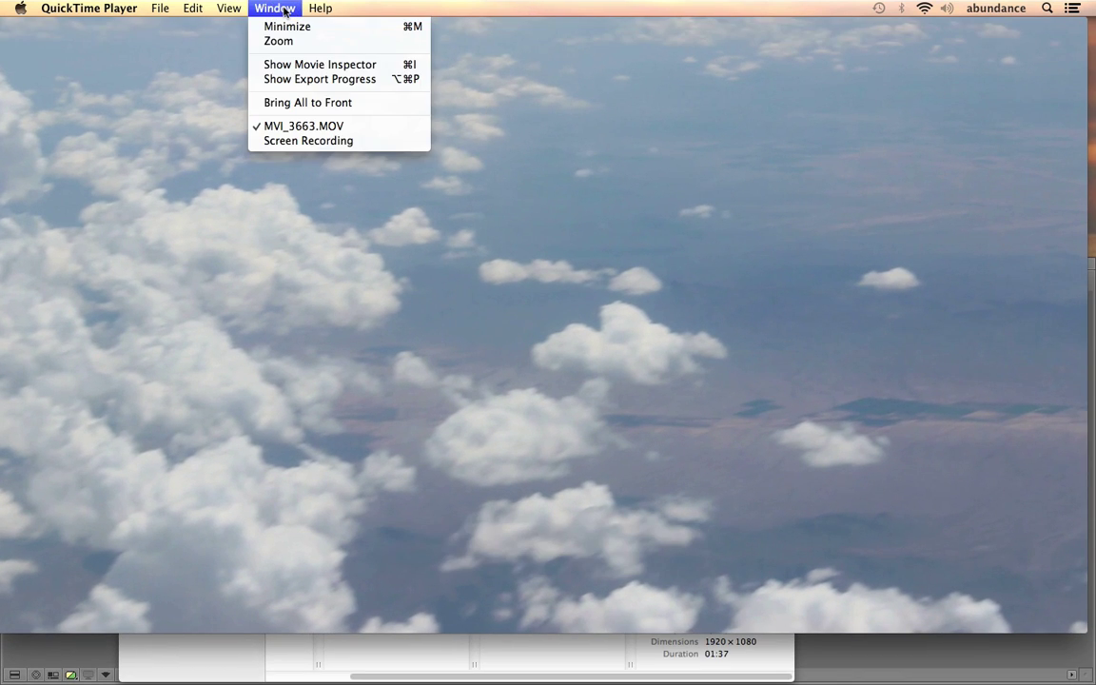
pyautogui.click(311, 64)
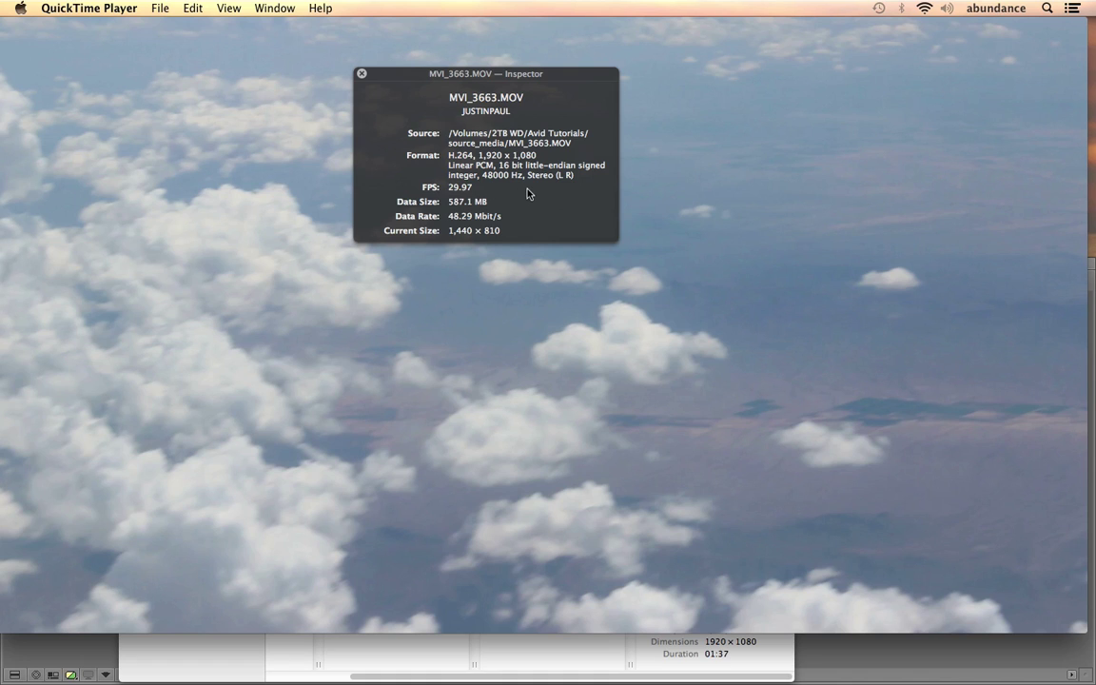
pyautogui.click(361, 74)
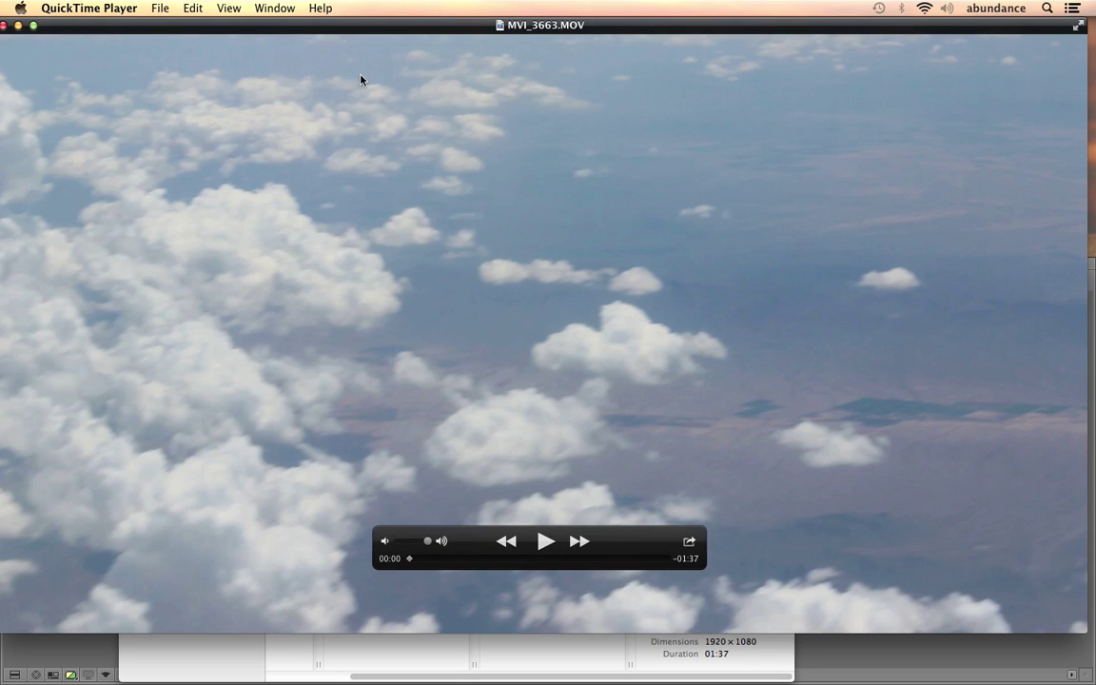
pyautogui.press('super+Tab')
pyautogui.press('super+Tab')
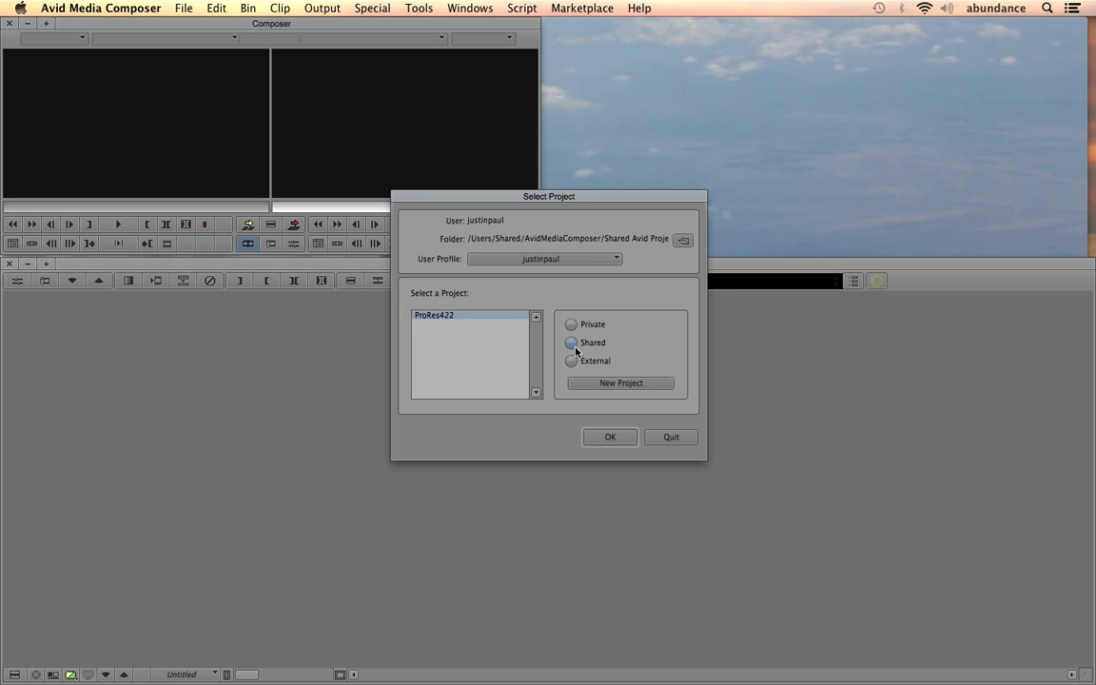
# - Start a new project in 1080p/29.97 format and name it ProResConvert
pyautogui.click(605, 384)
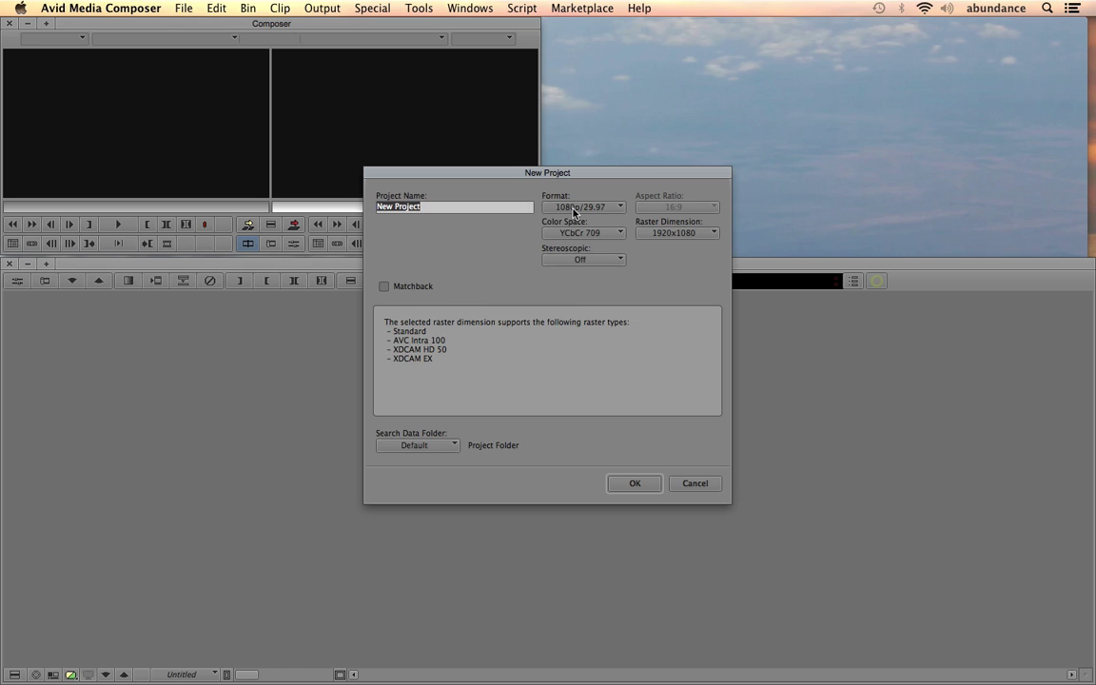
pyautogui.click(574, 208)
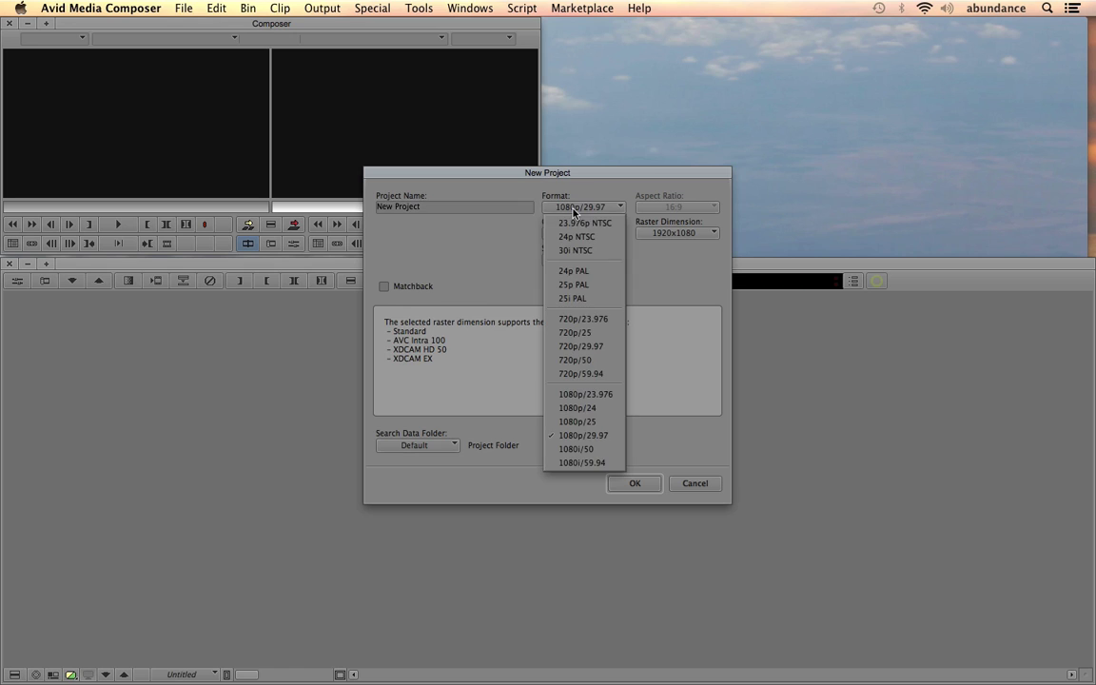
pyautogui.click(608, 437)
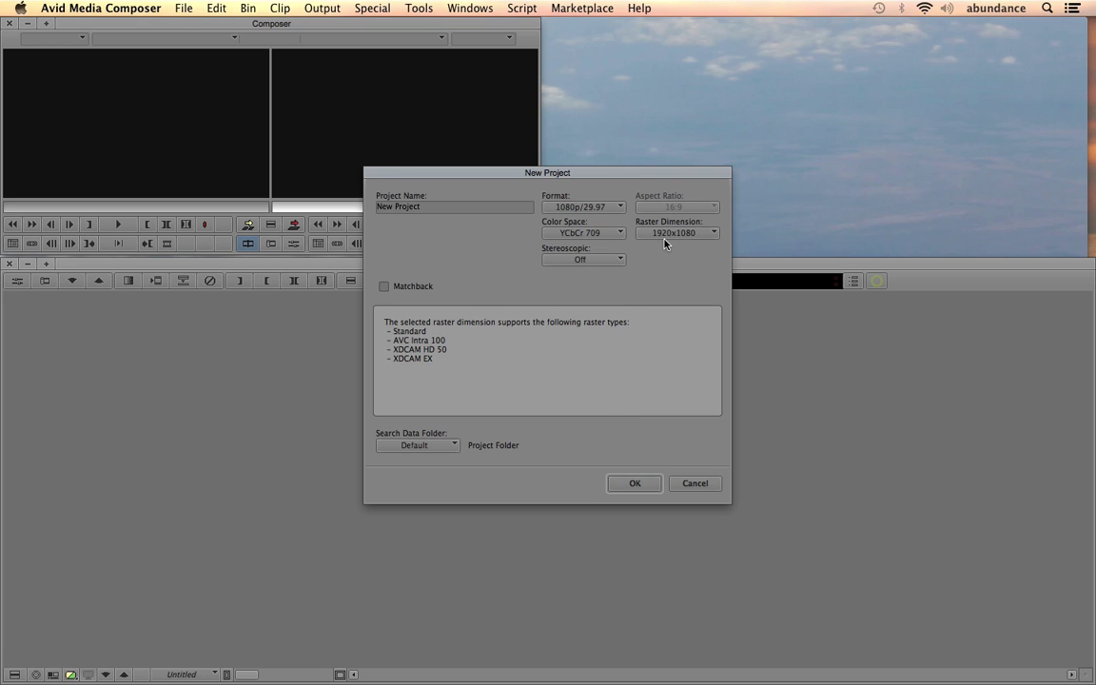
pyautogui.click(453, 209)
pyautogui.moveTo(453, 209); pyautogui.dragTo(370, 204)
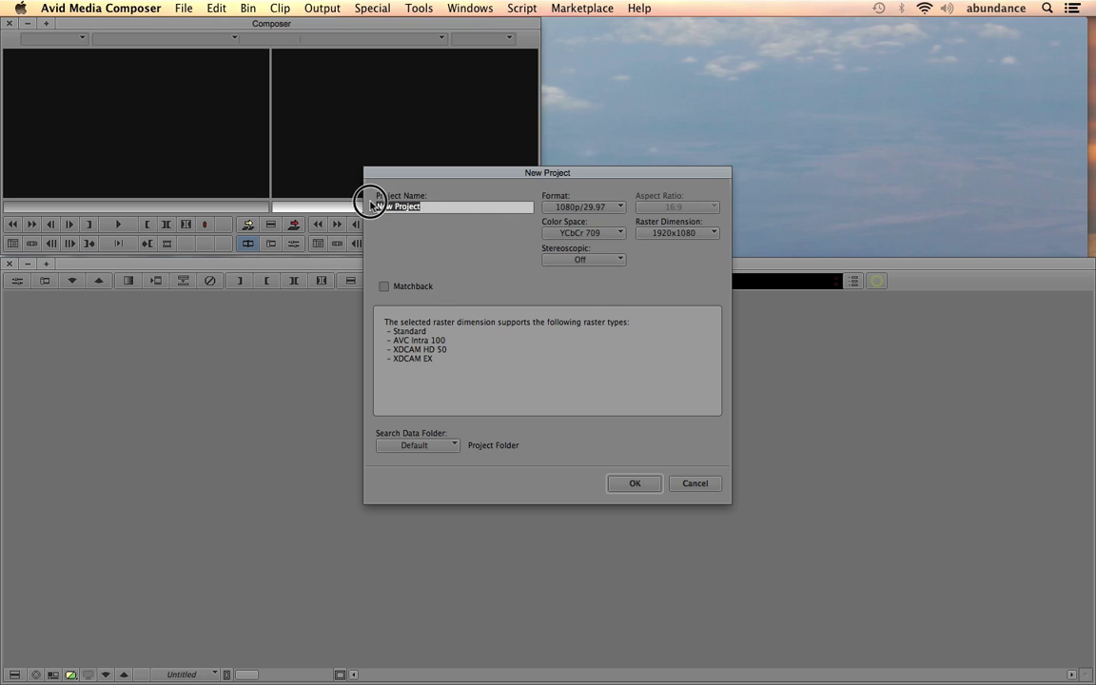
pyautogui.write('Pro')
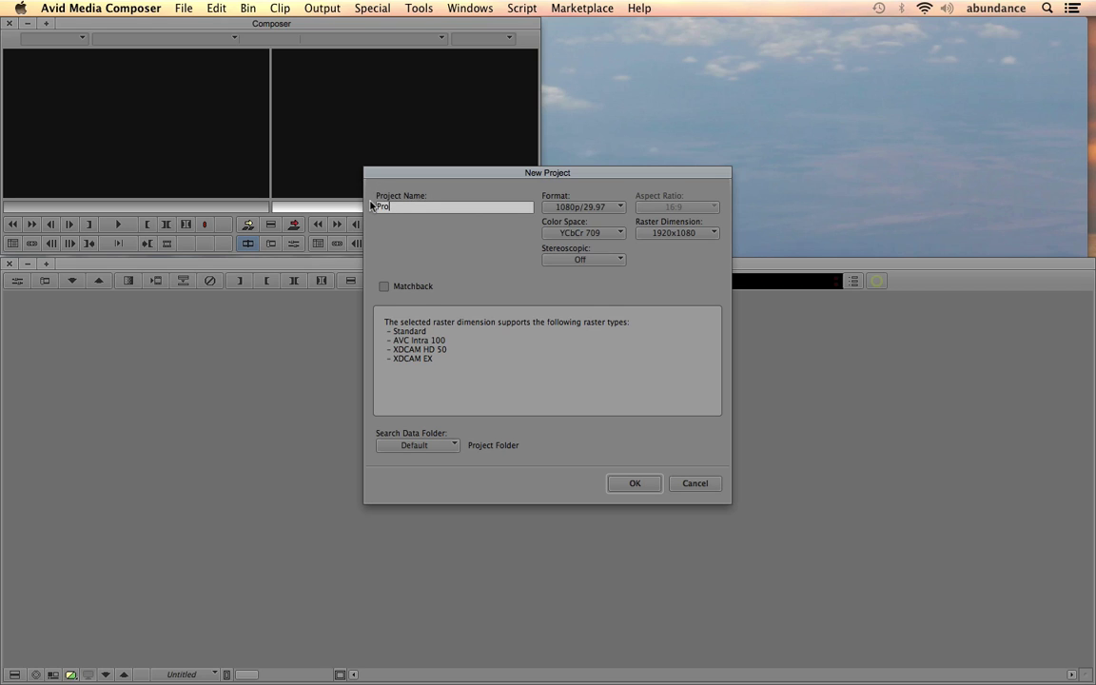
pyautogui.write('ResConvert')
pyautogui.click(633, 482)
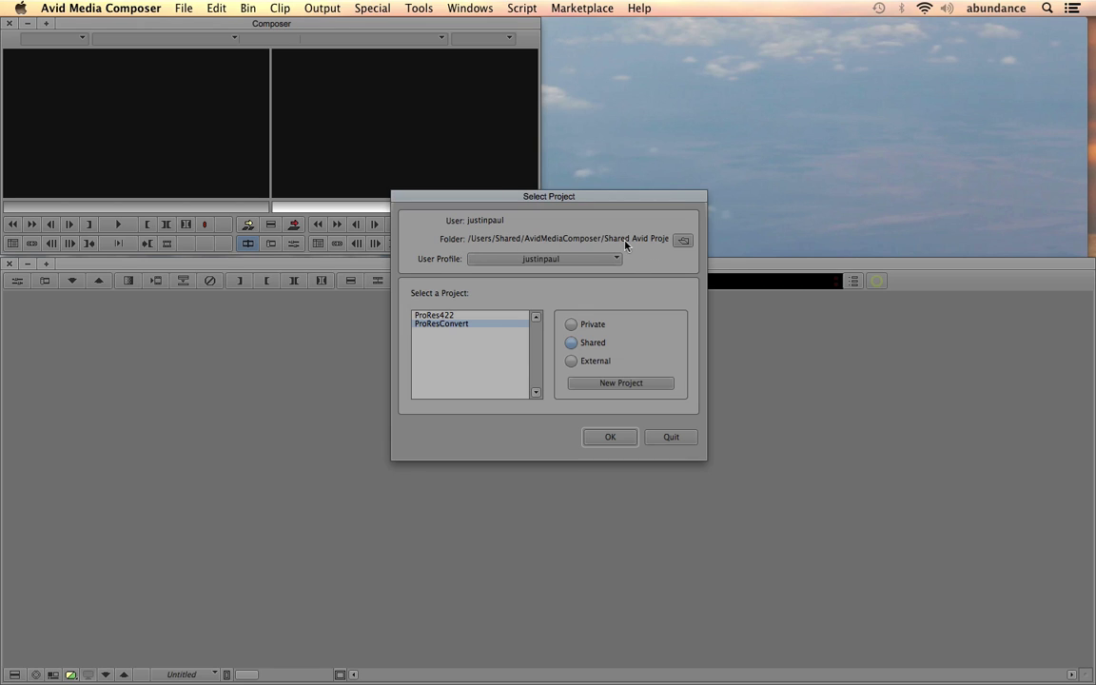
# - Verify the ProResConvert folder sits in AvidMediaComposer › Shared Avid Projects, then cancel the browser
pyautogui.click(684, 240)
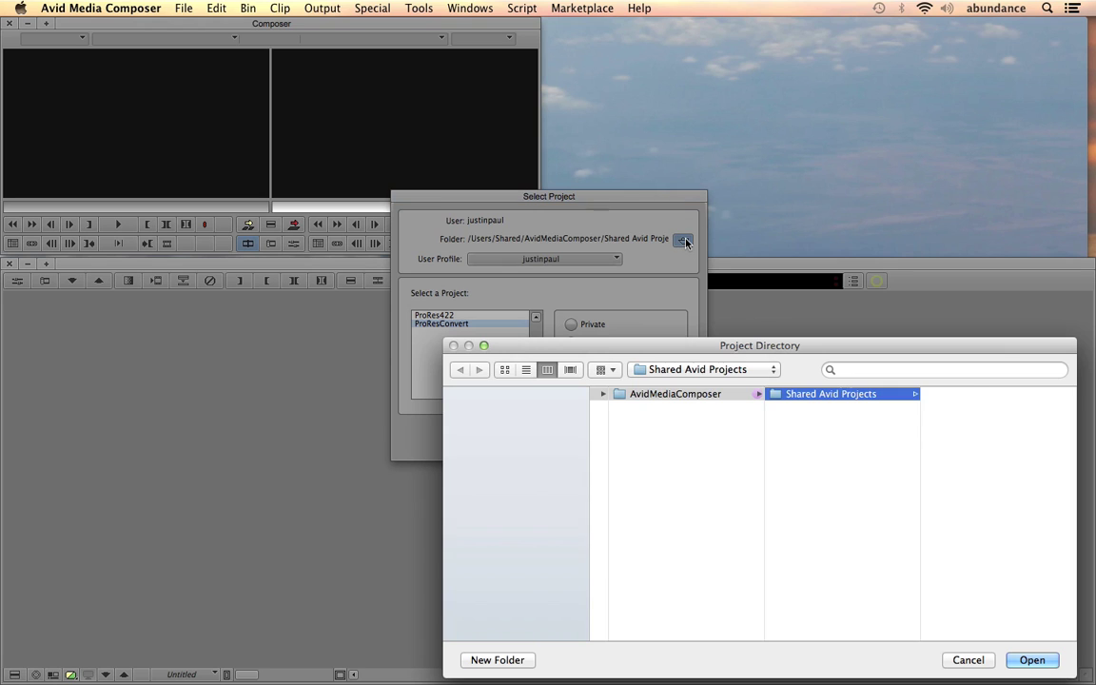
pyautogui.moveTo(807, 296); pyautogui.dragTo(690, 108)
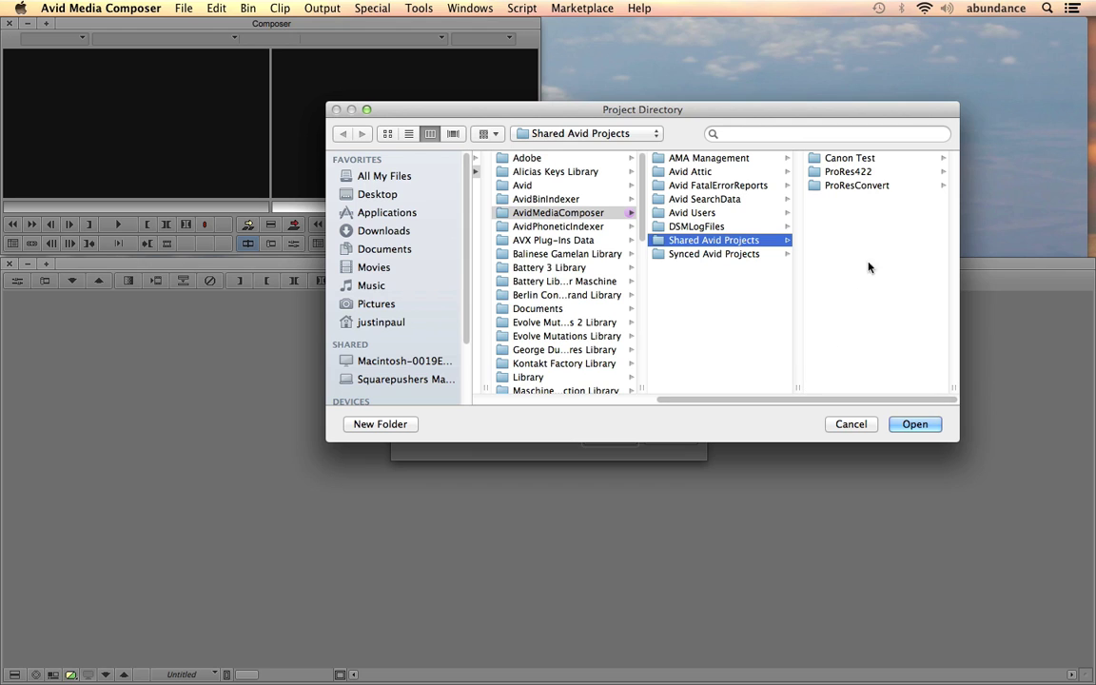
pyautogui.moveTo(754, 400); pyautogui.dragTo(545, 401)
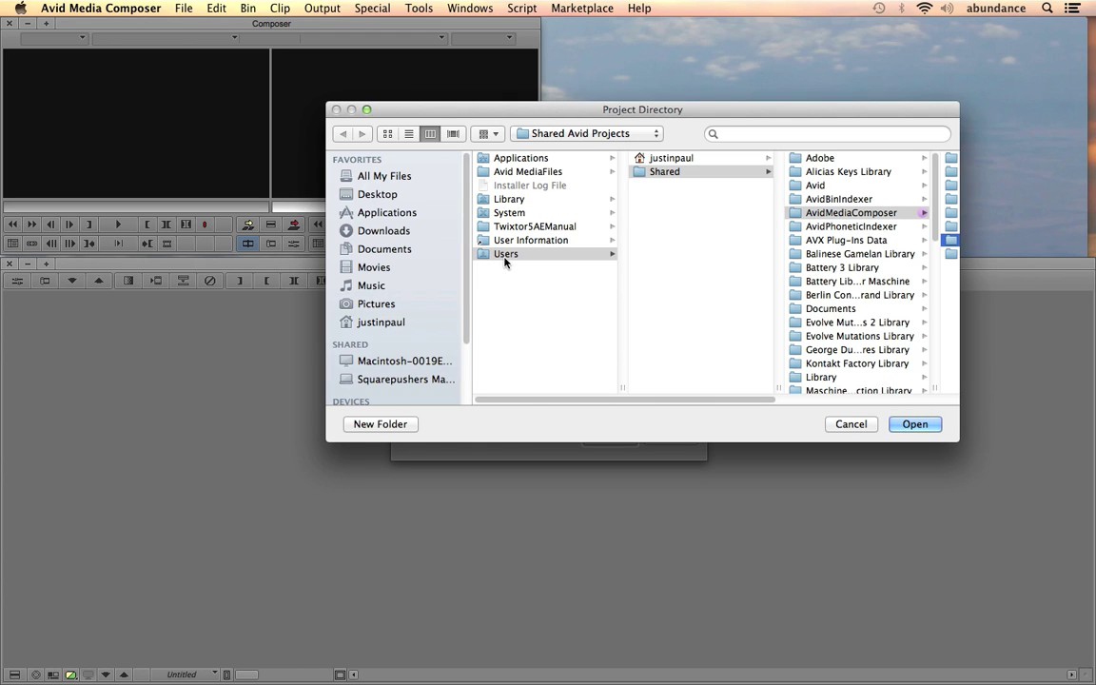
pyautogui.click(846, 214)
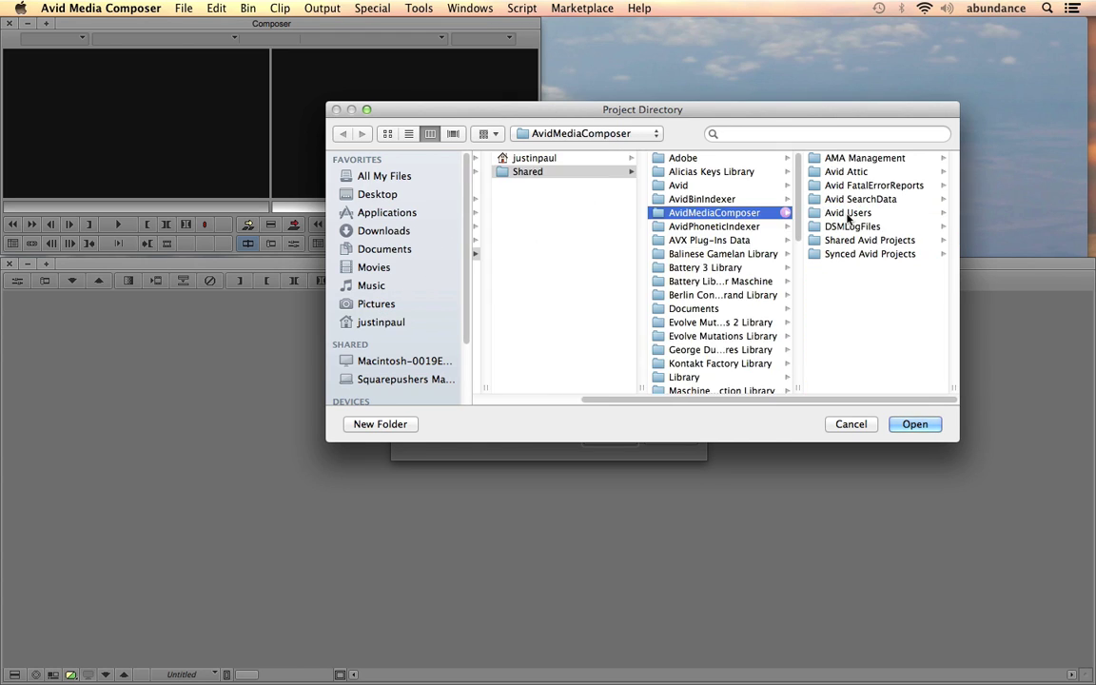
pyautogui.click(859, 240)
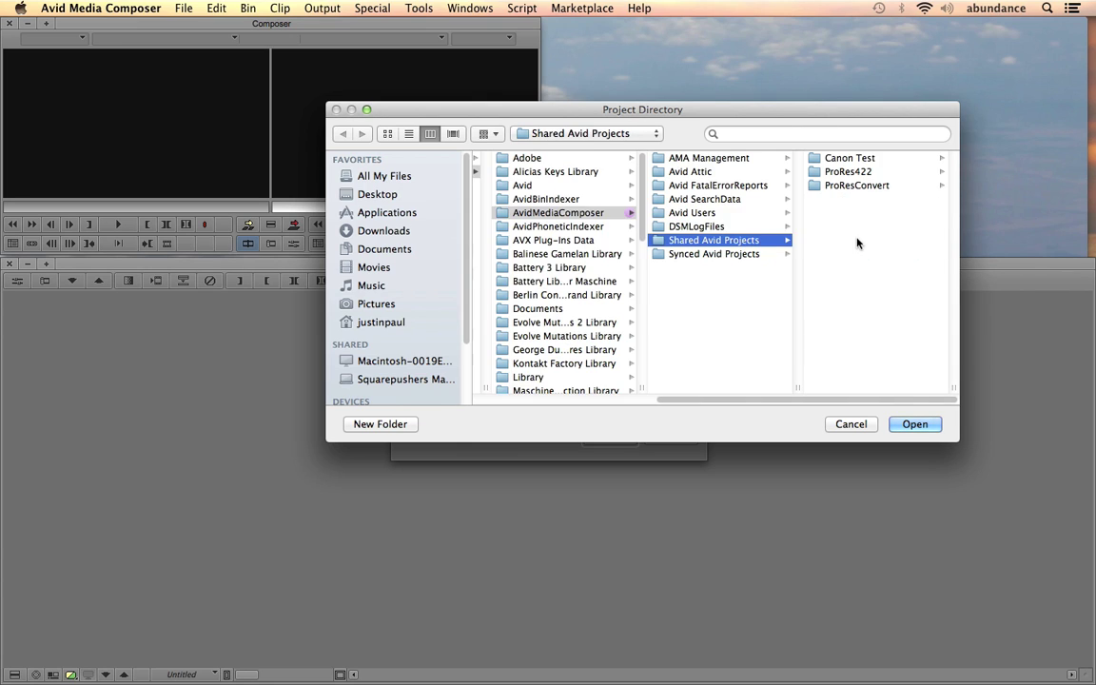
pyautogui.click(863, 186)
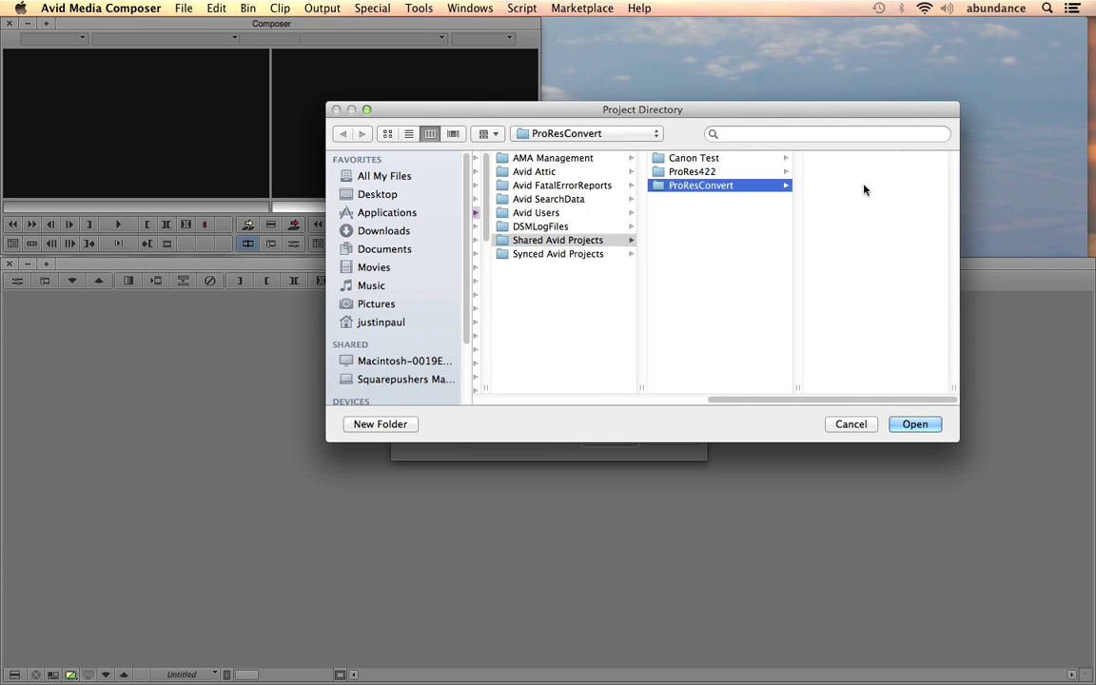
pyautogui.click(856, 420)
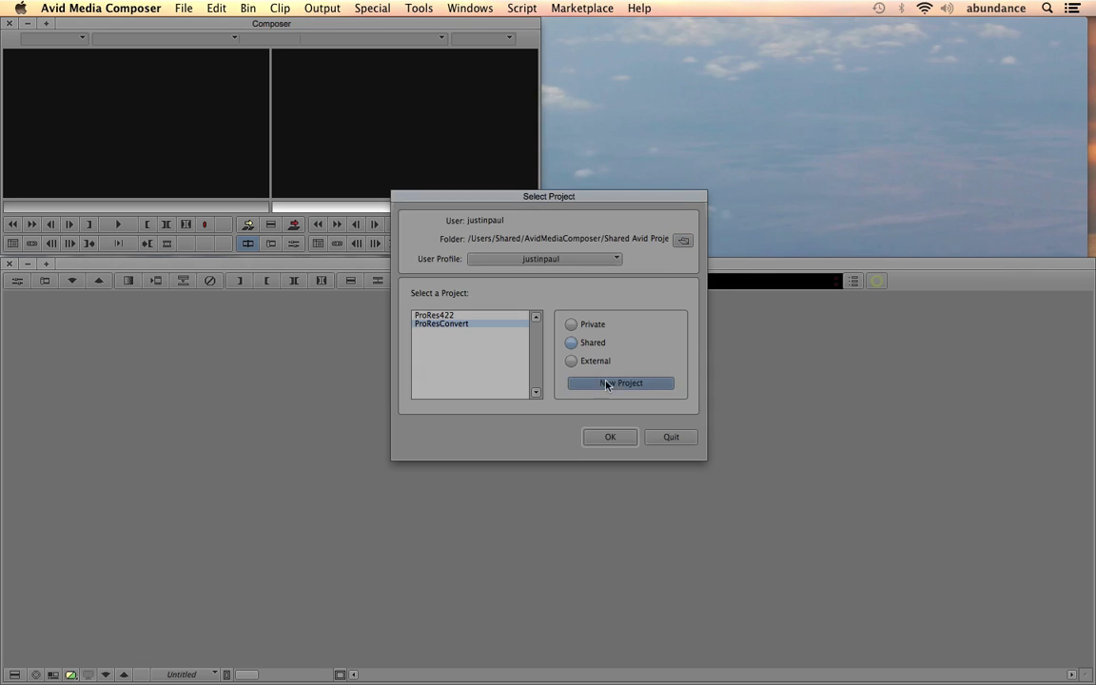
# - Open the ProResConvert project
pyautogui.click(467, 328)
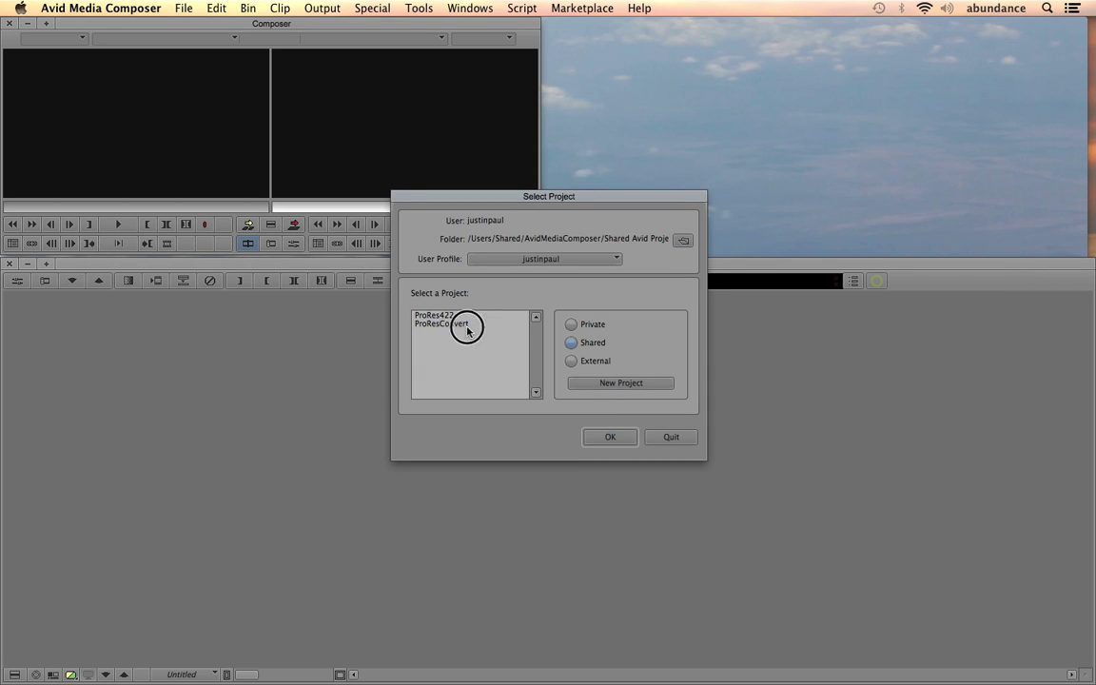
pyautogui.click(465, 325)
pyautogui.click(609, 437)
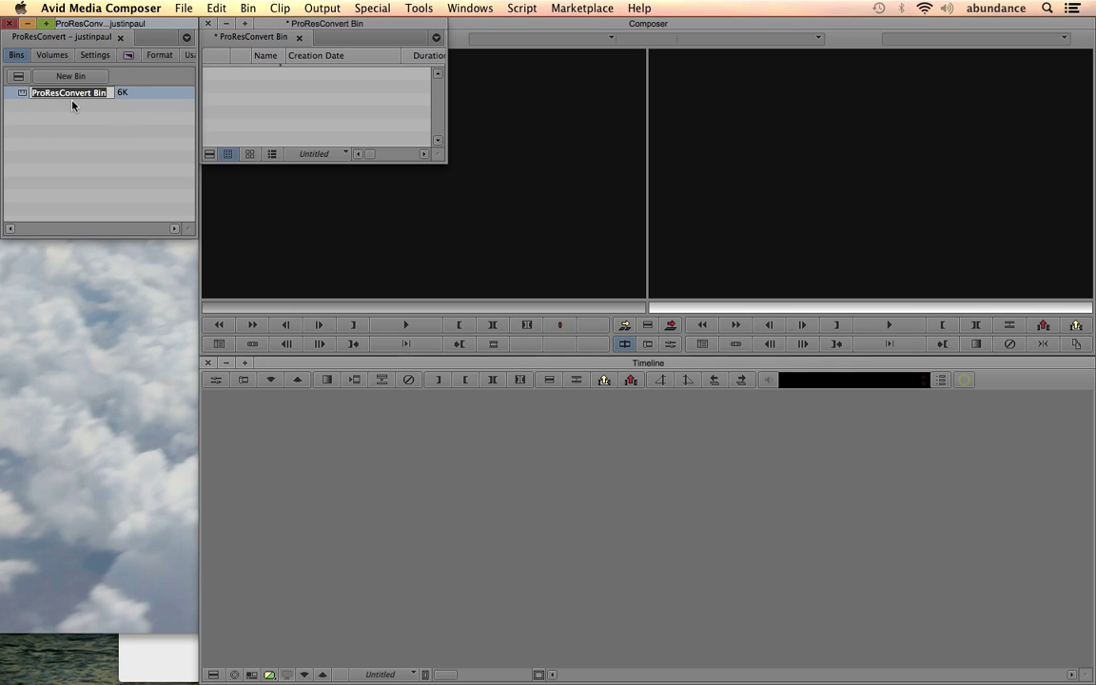
# - Rename the project's bin to VIDEO CLIPS
pyautogui.write('VIDEO CLIPS')
pyautogui.press('Return')
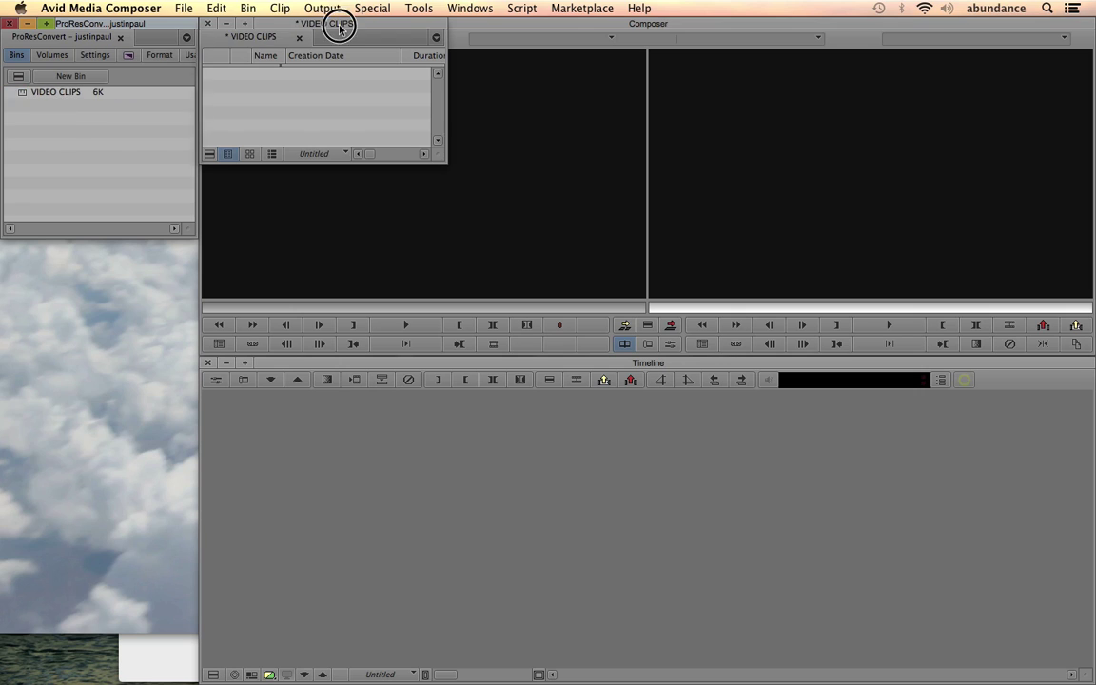
pyautogui.moveTo(340, 24); pyautogui.dragTo(359, 112)
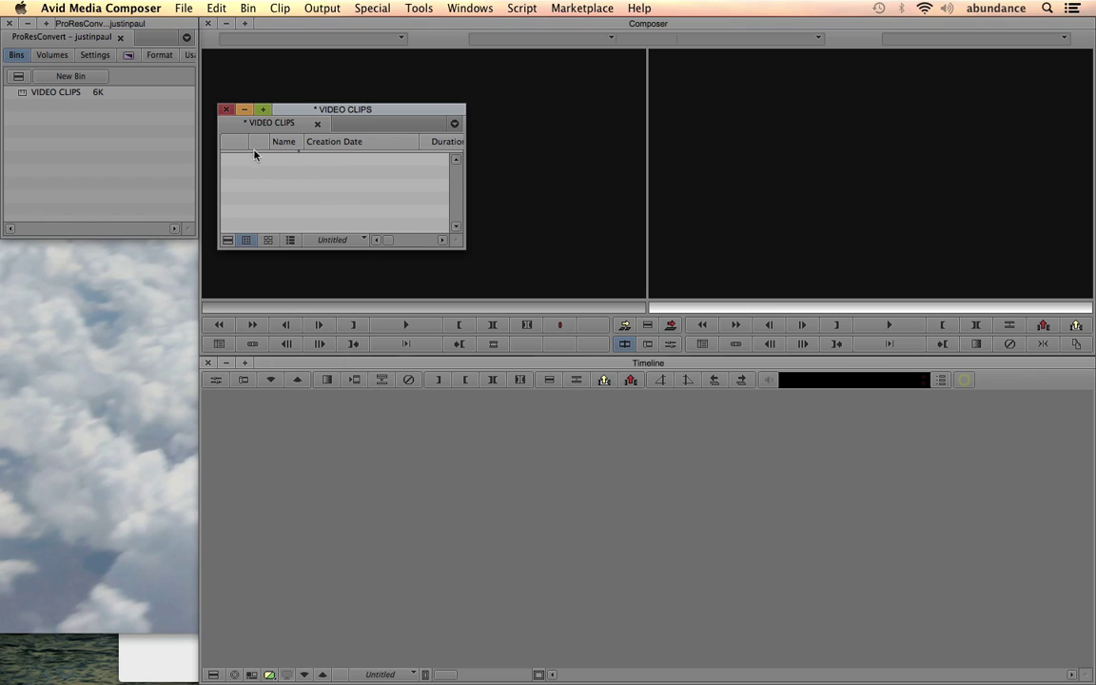
# - Open the Media Creation entry from the project's Settings list
pyautogui.click(93, 54)
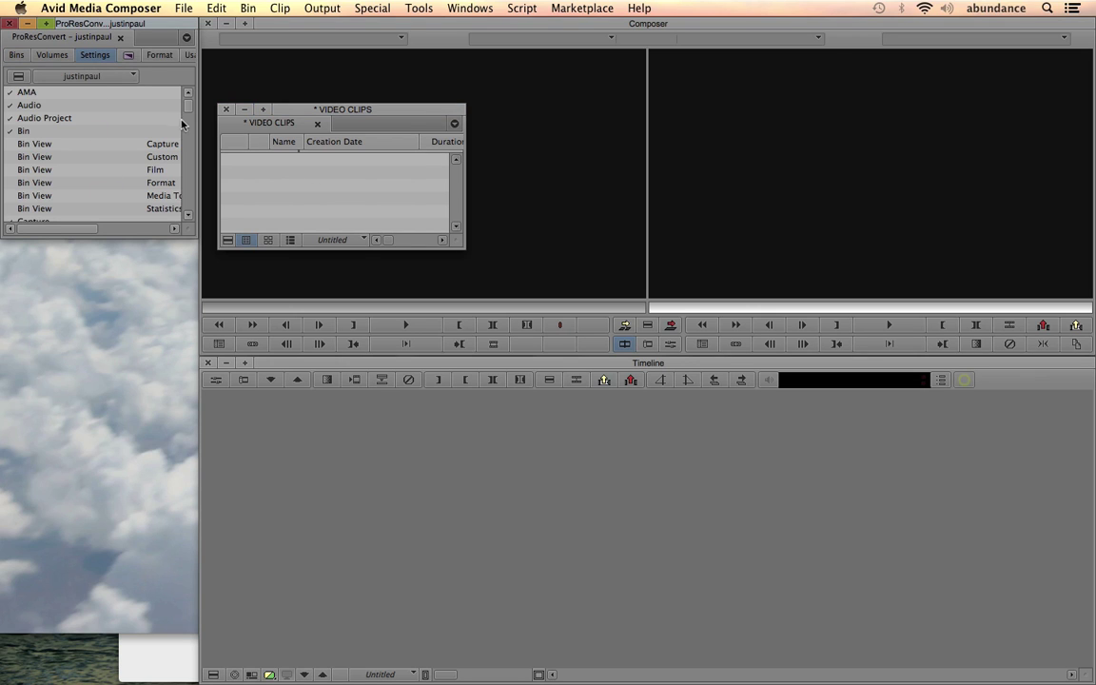
pyautogui.moveTo(187, 105); pyautogui.dragTo(184, 184)
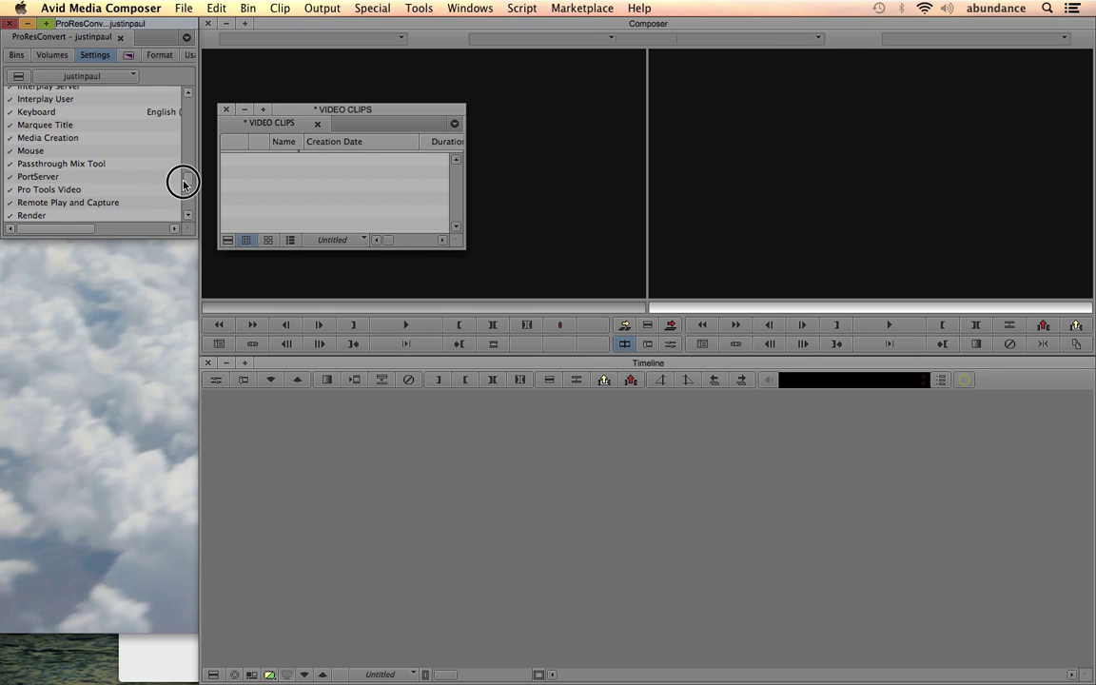
pyautogui.click(70, 138)
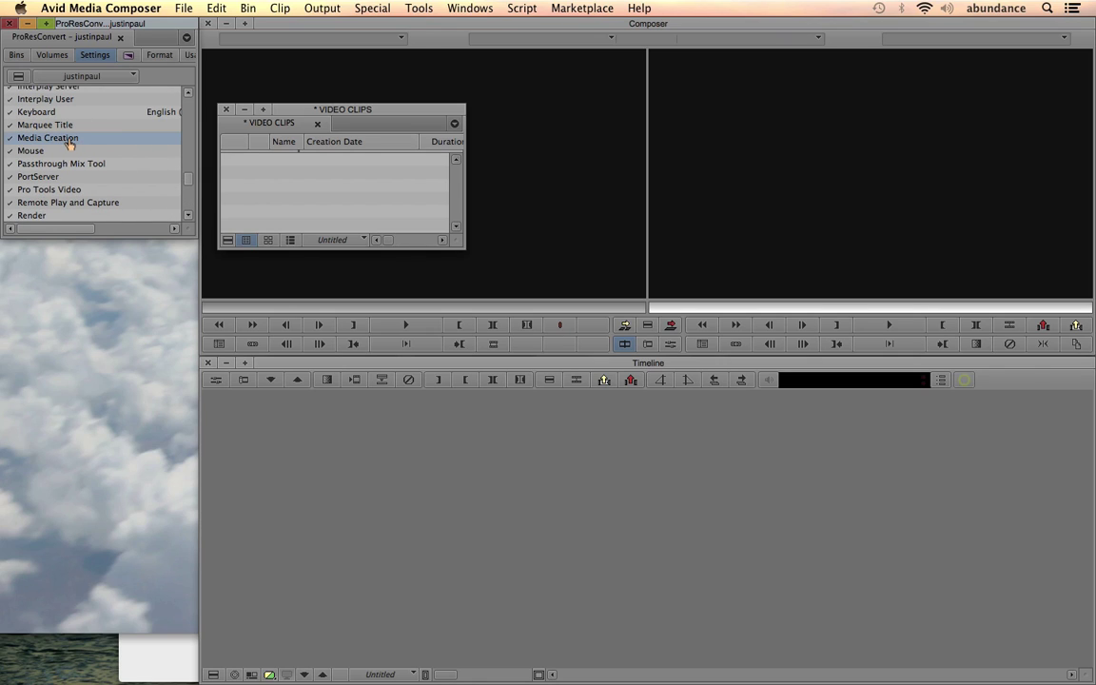
pyautogui.doubleClick(69, 143)
# - Switch the Media Creation settings to the Import tab
pyautogui.moveTo(449, 231); pyautogui.dragTo(446, 242)
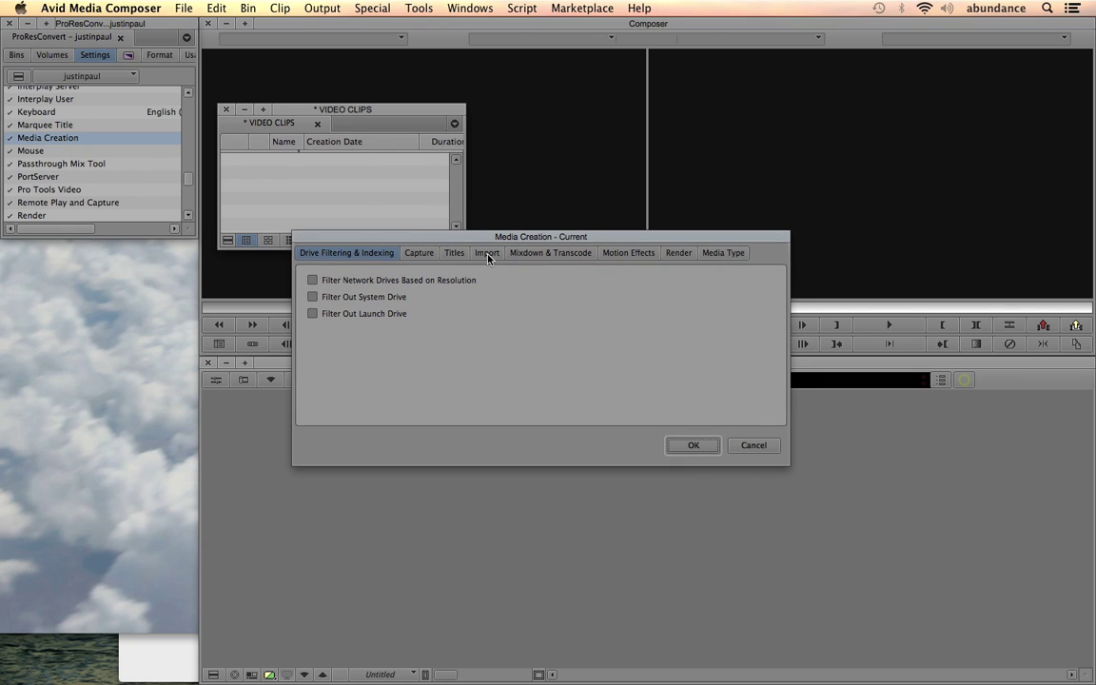
pyautogui.click(486, 254)
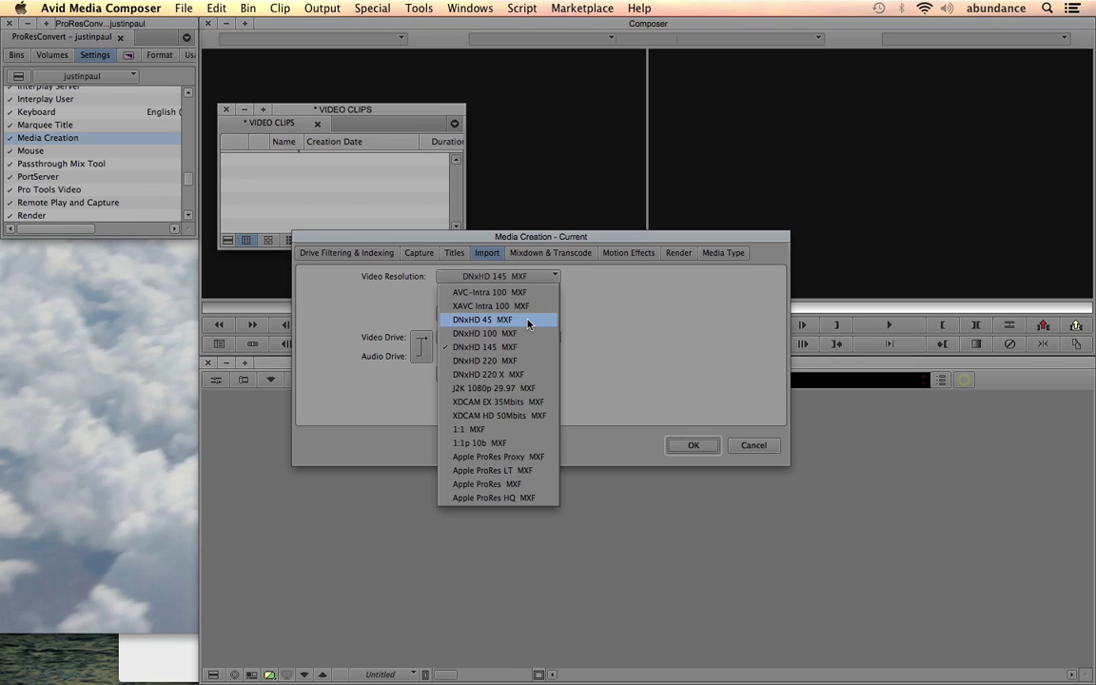
# - Set import resolution to Apple ProRes HQ MXF on the 2TB WD video drive and confirm
pyautogui.click(490, 499)
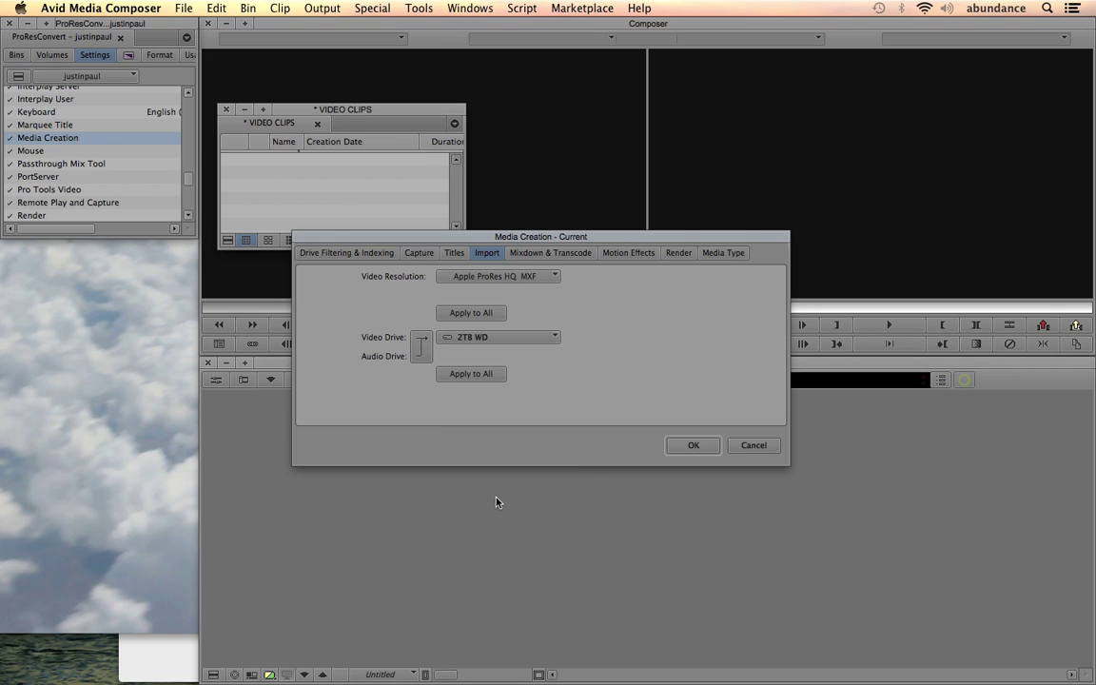
pyautogui.click(466, 336)
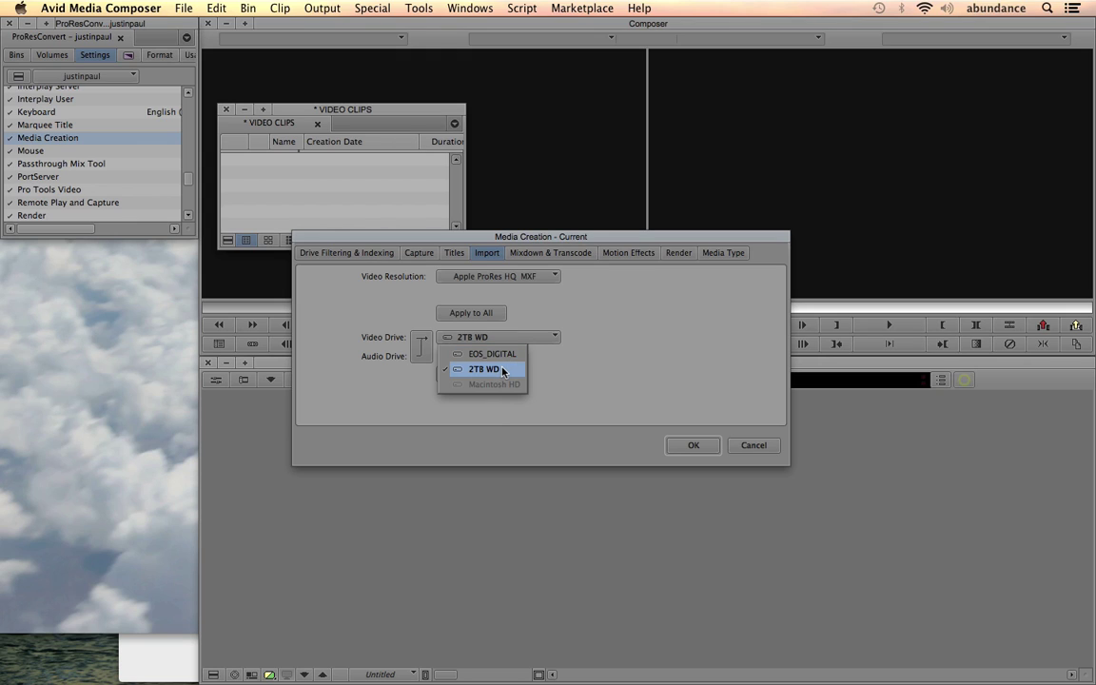
pyautogui.click(502, 371)
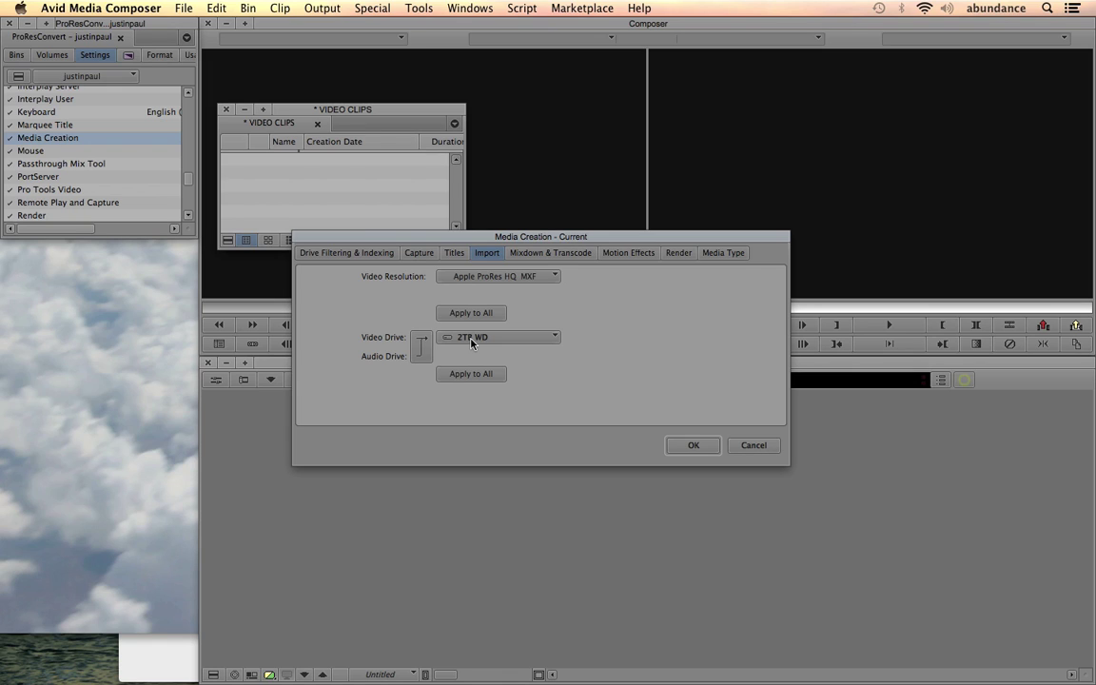
pyautogui.click(692, 444)
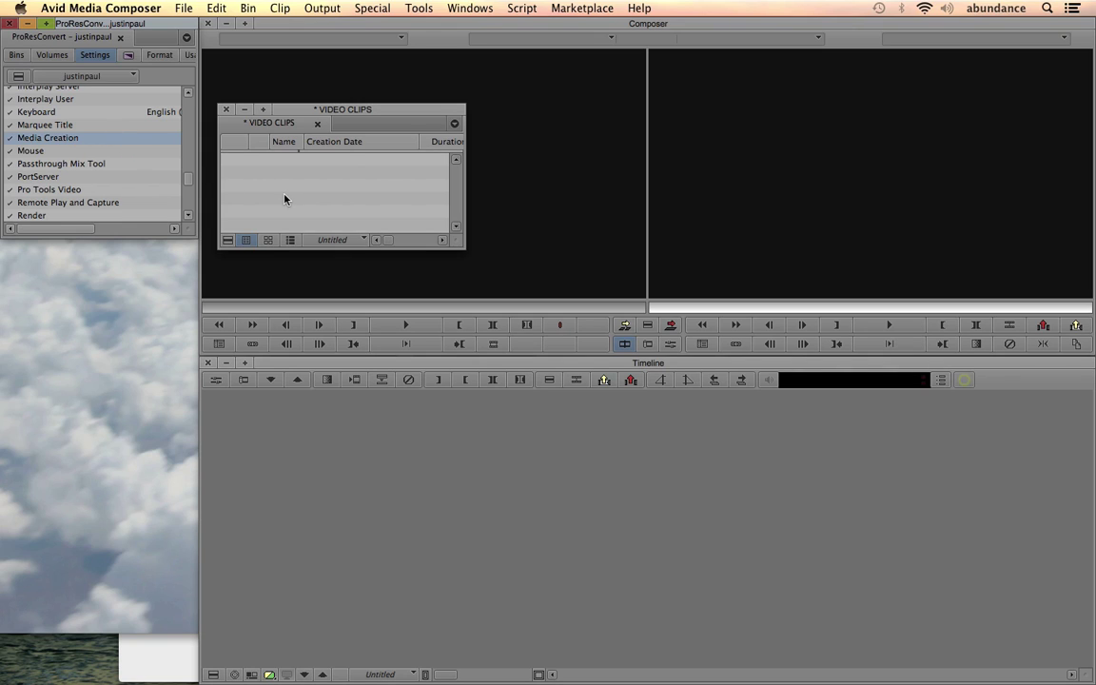
# - With VIDEO CLIPS active, start File › Import and keep Apple ProRes HQ MXF resolution
pyautogui.click(316, 125)
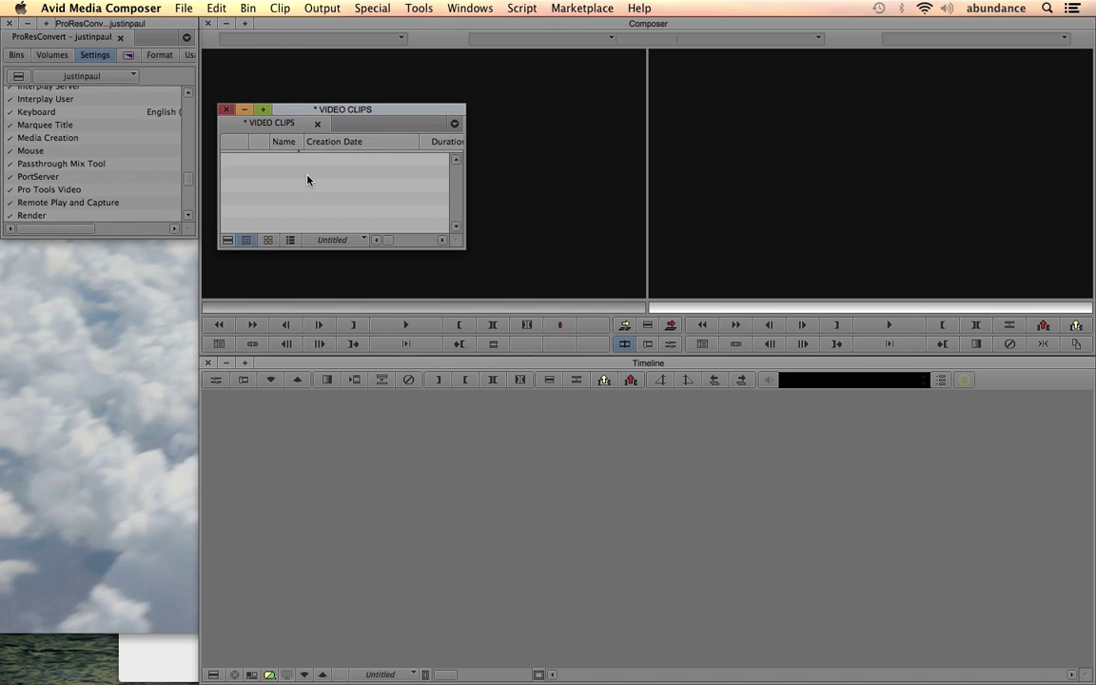
pyautogui.click(181, 9)
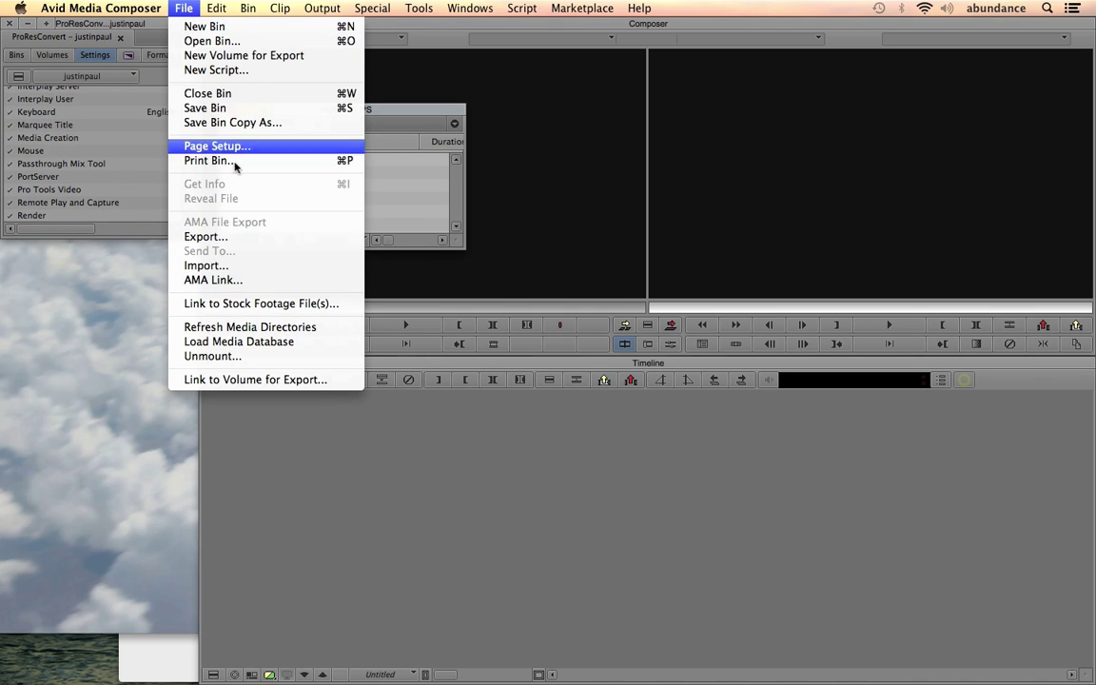
pyautogui.click(250, 265)
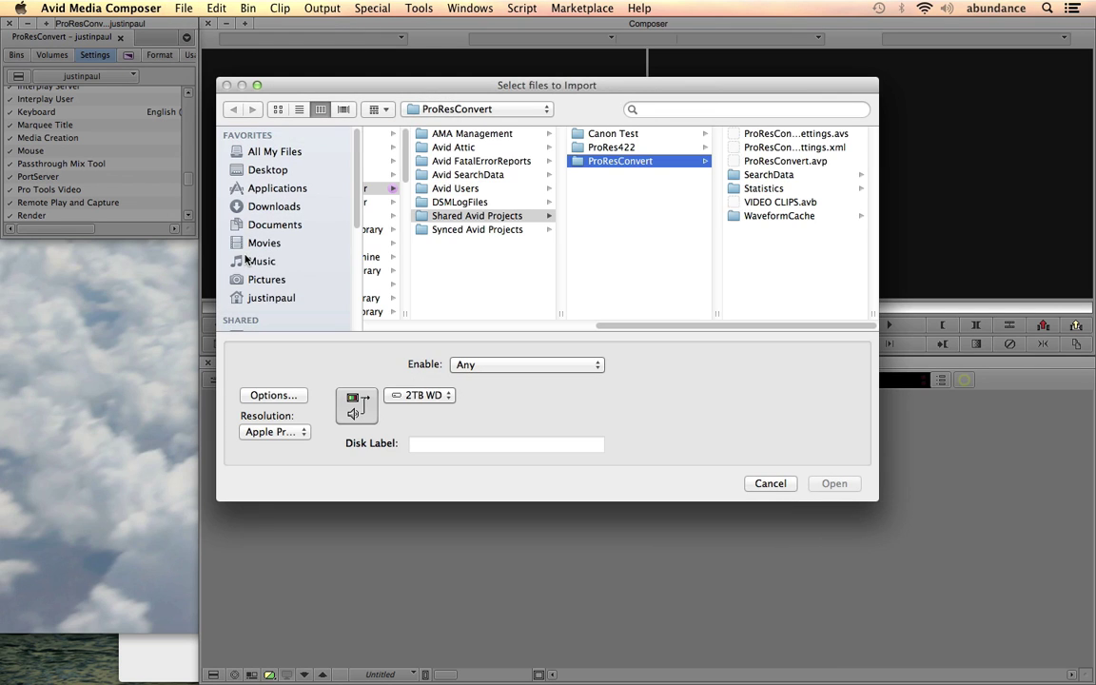
pyautogui.click(290, 433)
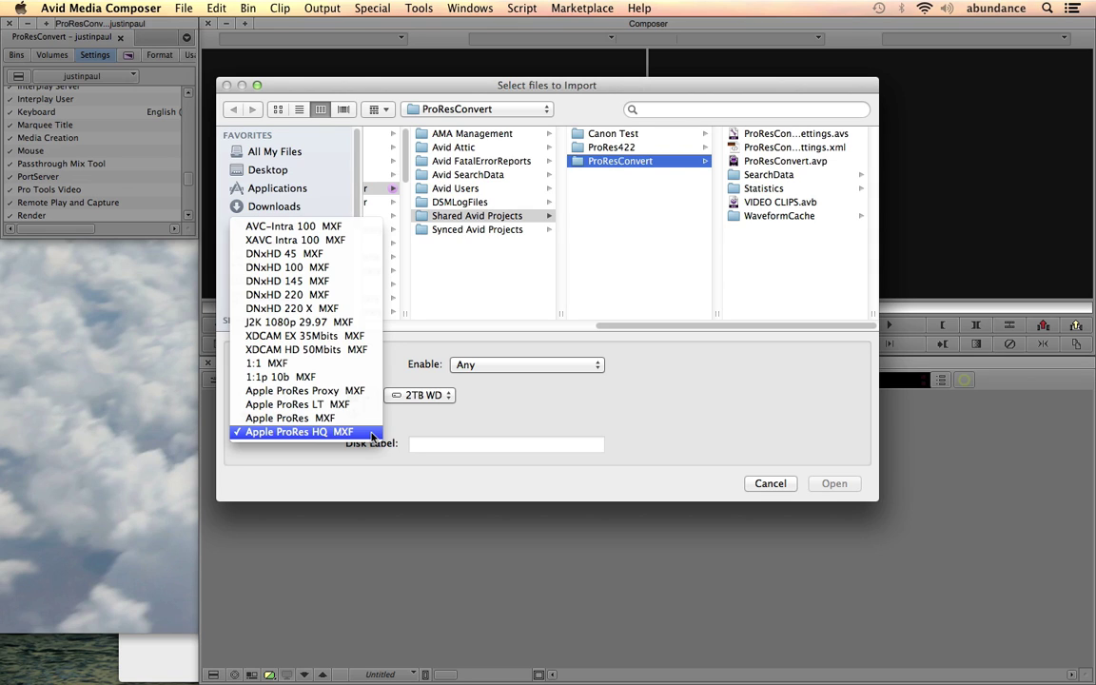
pyautogui.click(301, 452)
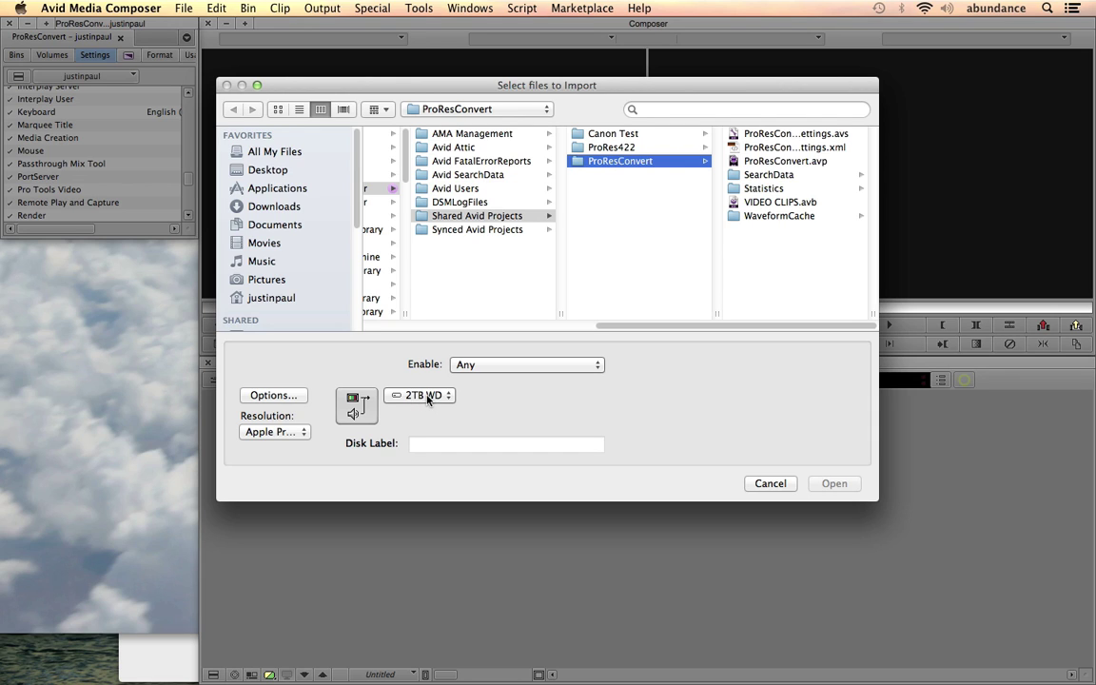
# - Import MVI_3663.MOV from 2TB WD › Avid Tutorials › source_media into the bin
pyautogui.click(606, 328)
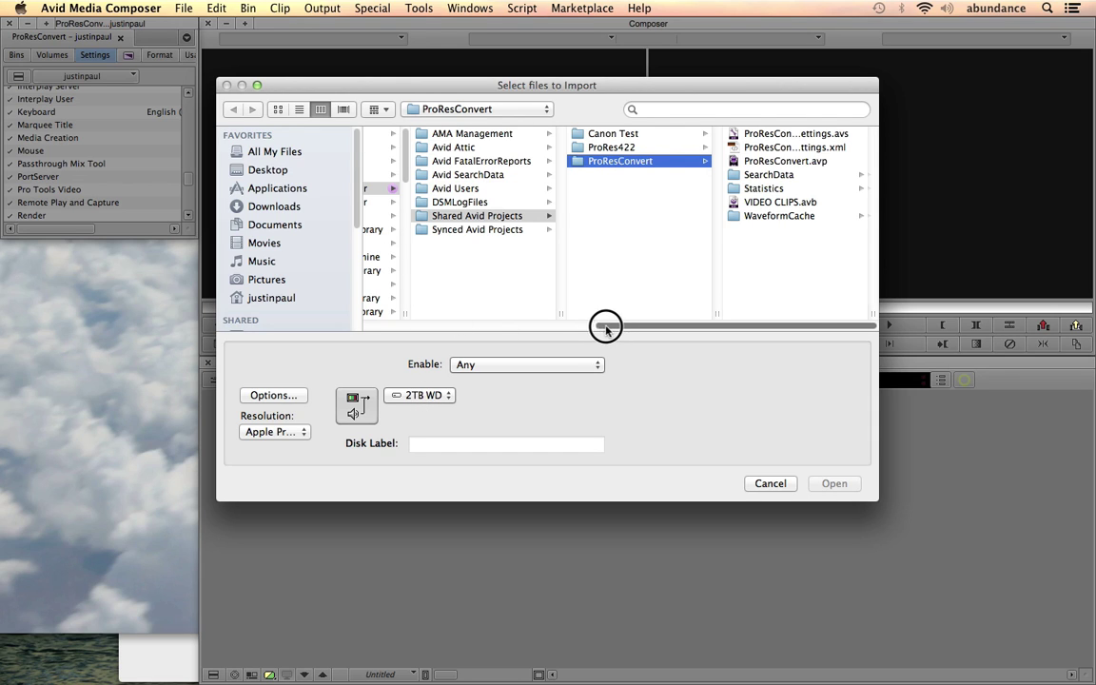
pyautogui.moveTo(606, 329); pyautogui.dragTo(288, 318)
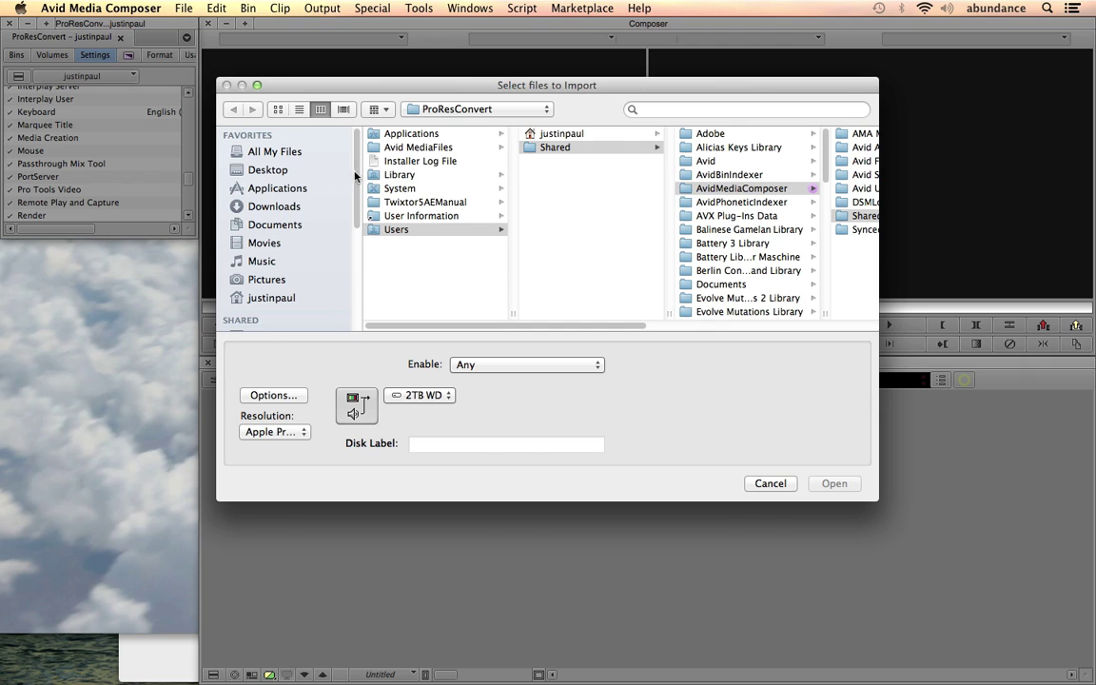
pyautogui.moveTo(355, 176); pyautogui.dragTo(343, 285)
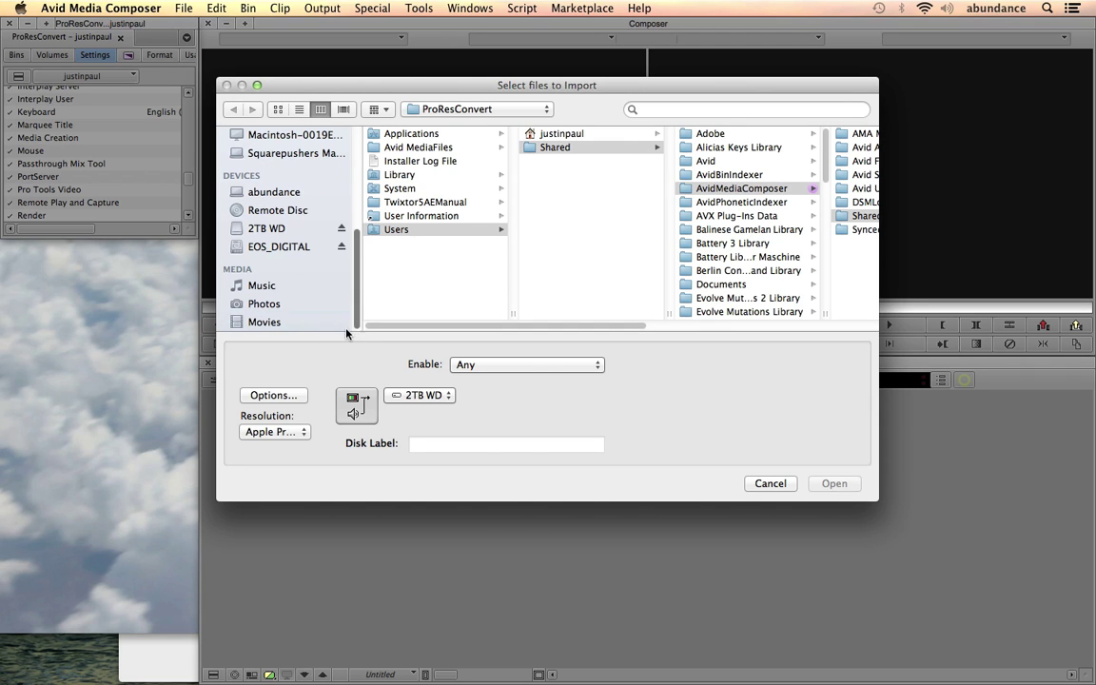
pyautogui.click(267, 229)
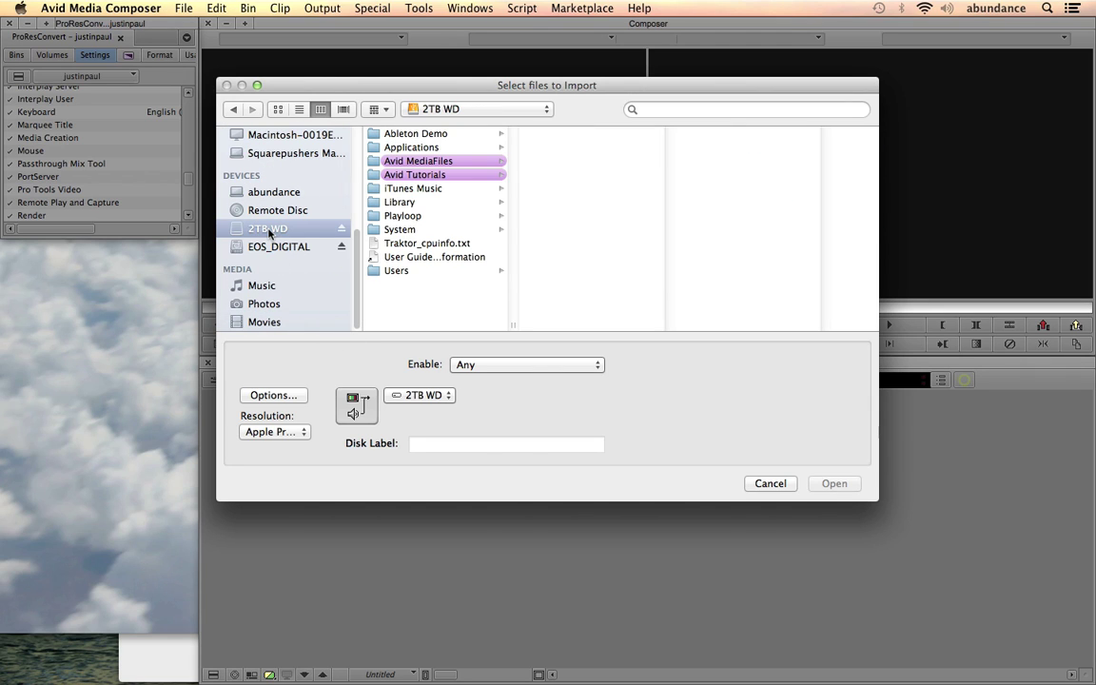
pyautogui.click(440, 176)
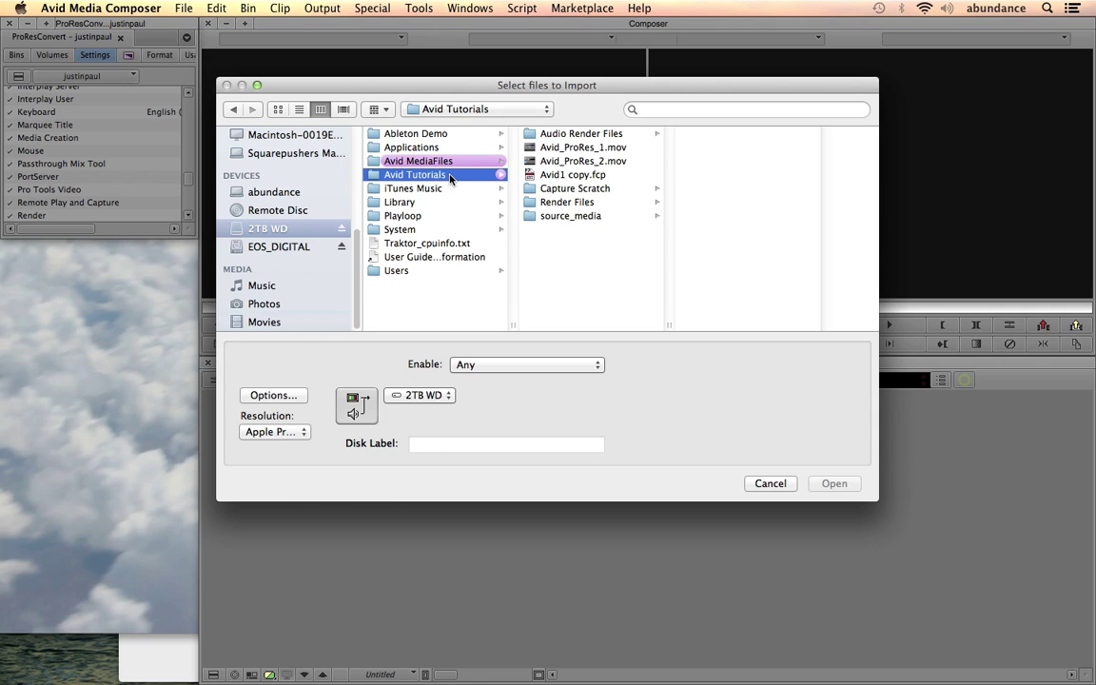
pyautogui.click(571, 217)
pyautogui.click(701, 137)
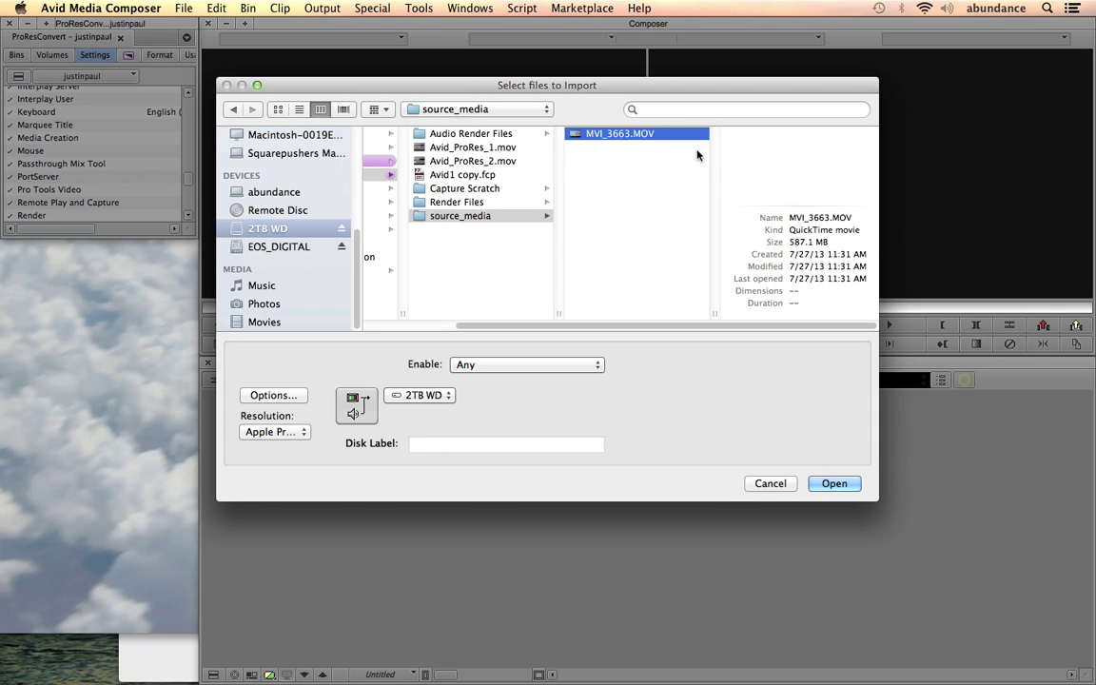
pyautogui.moveTo(797, 193)
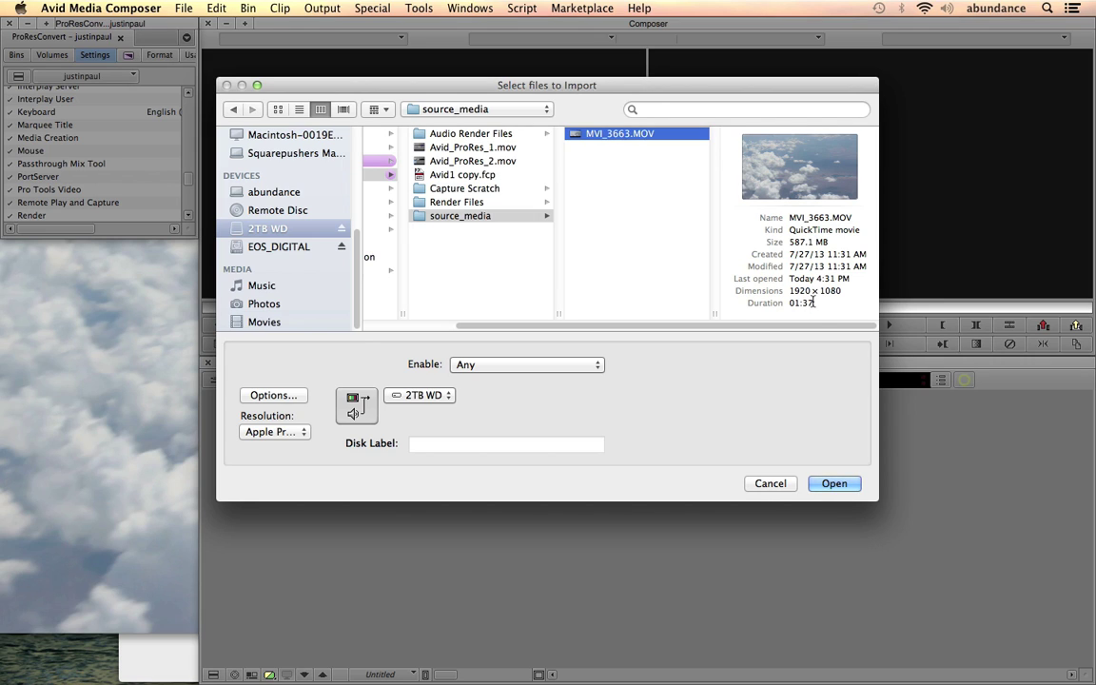
pyautogui.click(832, 484)
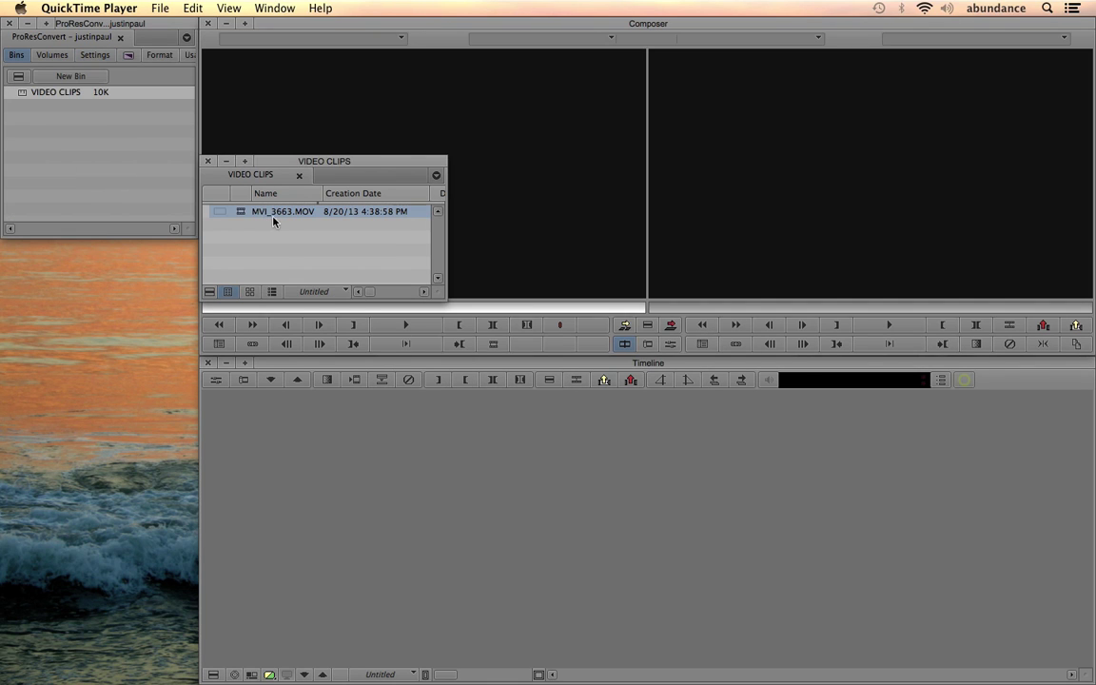
# - Load MVI_3663.MOV from the VIDEO CLIPS bin into the source monitor
pyautogui.click(318, 161)
pyautogui.moveTo(330, 161); pyautogui.dragTo(343, 190)
pyautogui.doubleClick(249, 235)
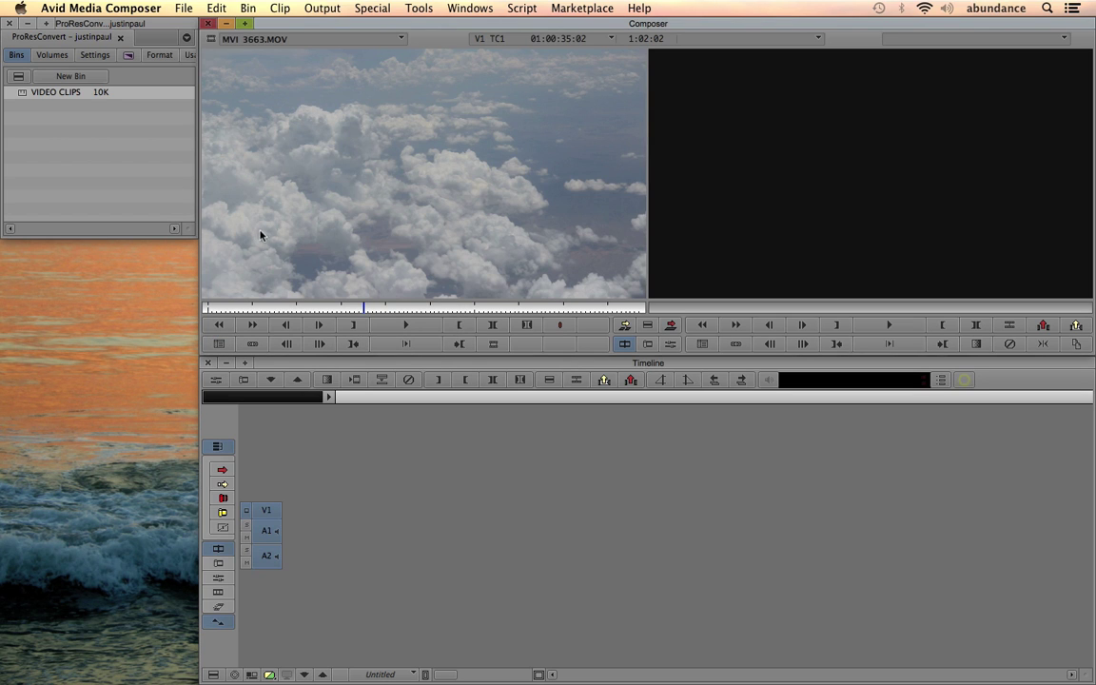
# - Mark an In point, then an Out point at 01:01:22:13
pyautogui.moveTo(239, 312); pyautogui.dragTo(457, 311)
pyautogui.press('i')
pyautogui.moveTo(558, 311); pyautogui.dragTo(573, 312)
pyautogui.press('o')
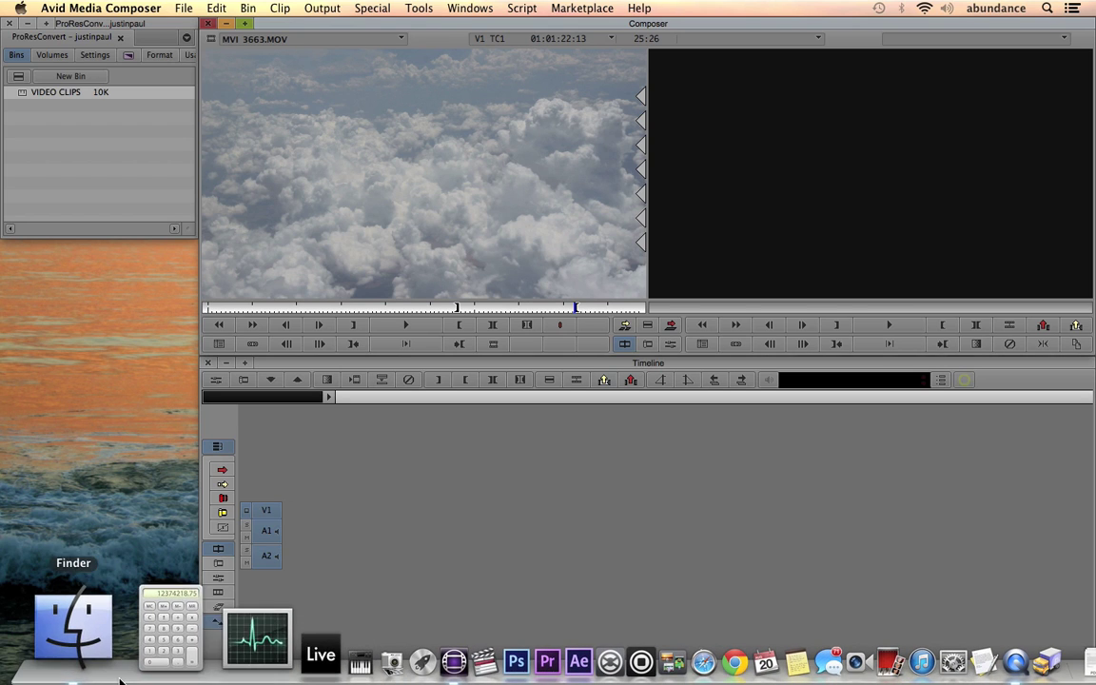
pyautogui.click(115, 679)
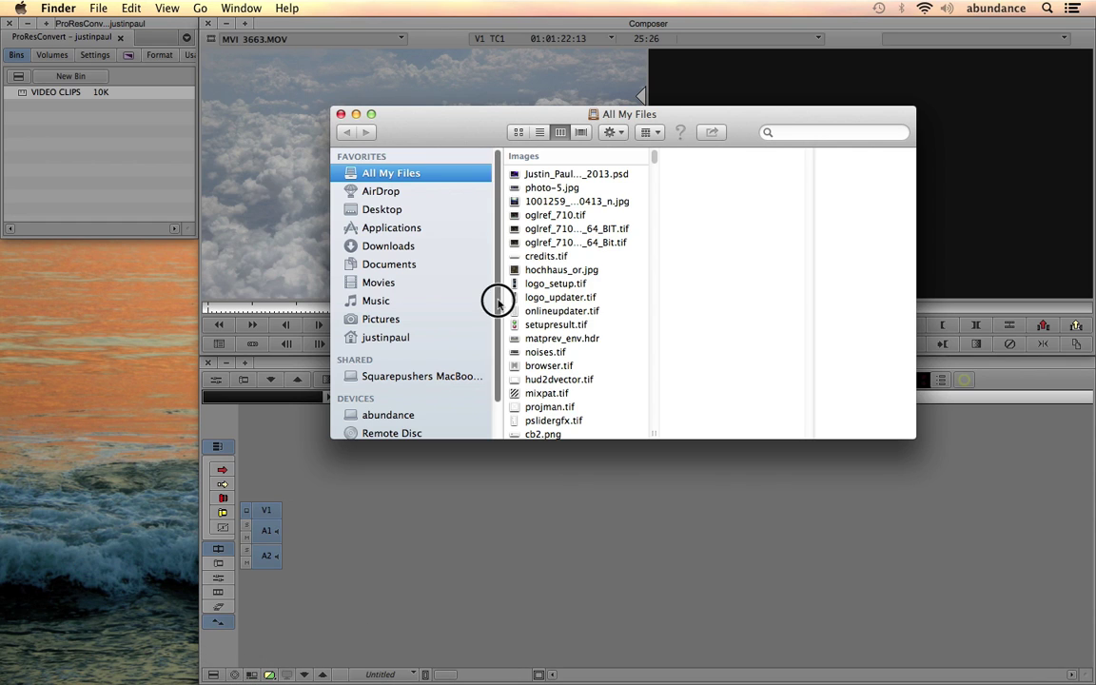
pyautogui.scroll(-2, 493, 373)
pyautogui.click(381, 411)
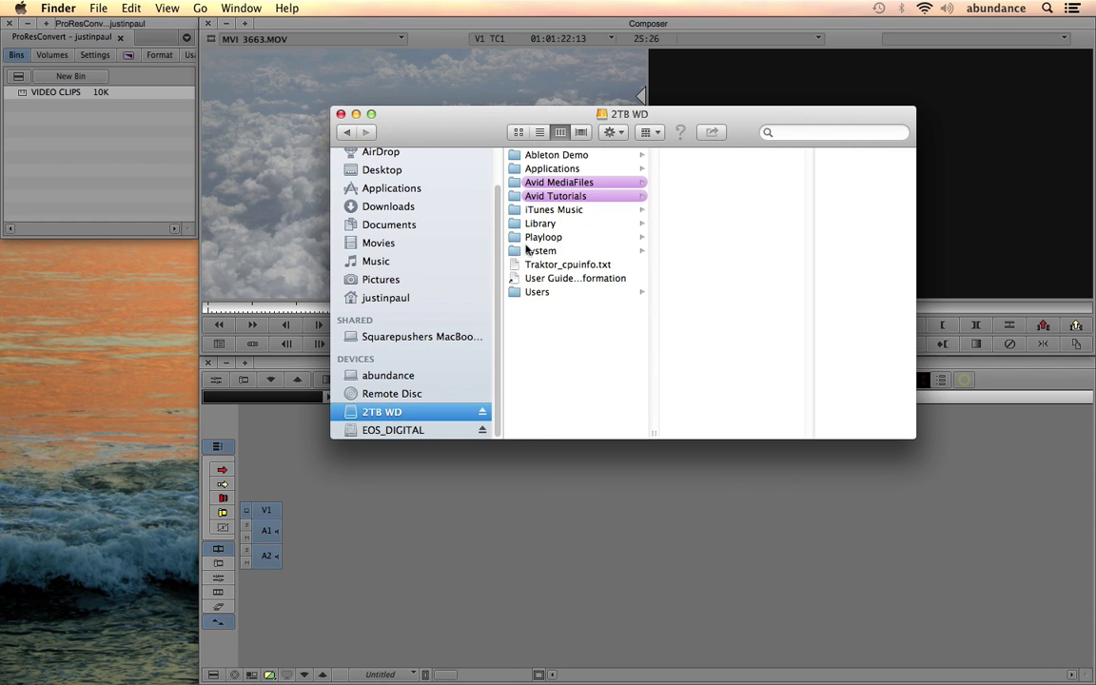
pyautogui.click(543, 184)
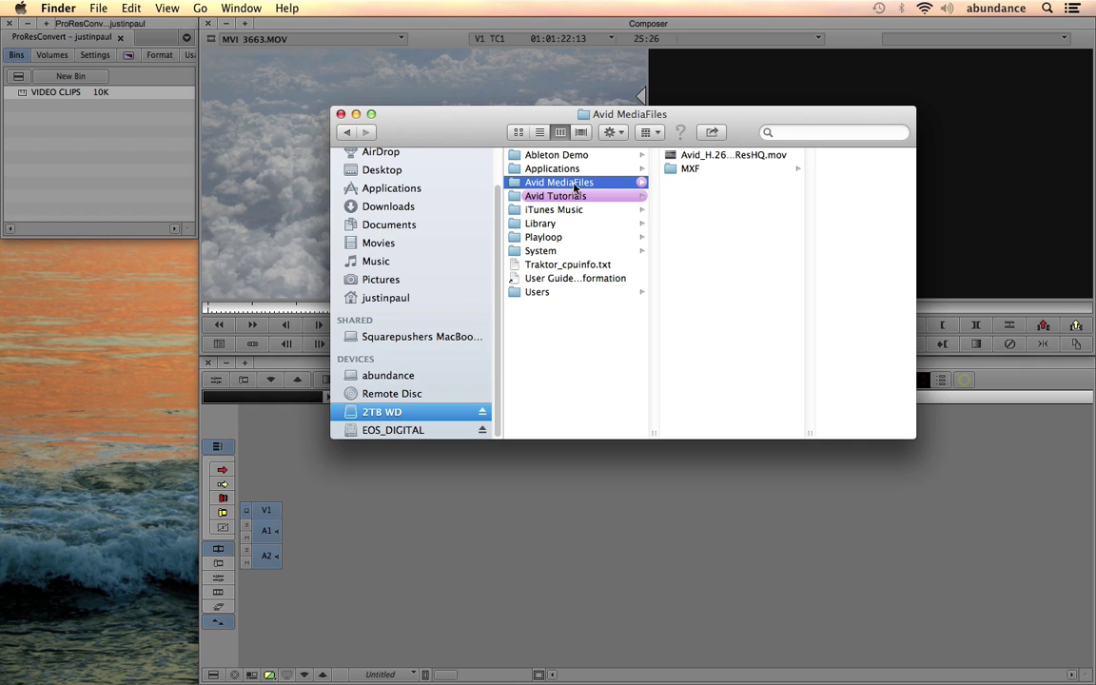
pyautogui.click(681, 168)
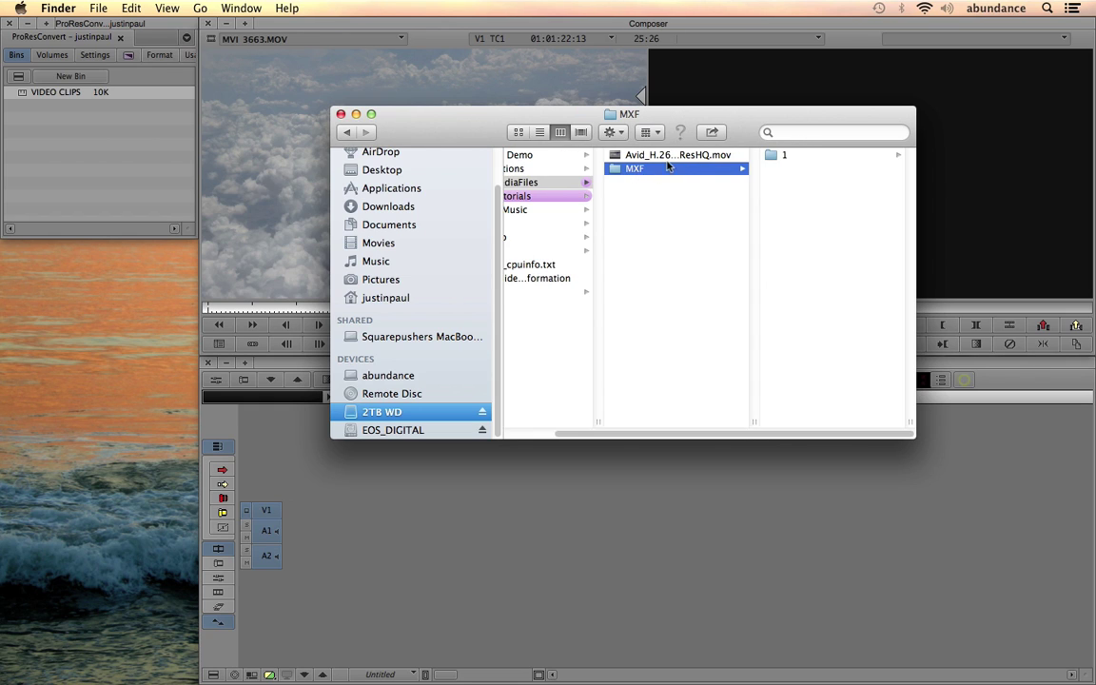
pyautogui.click(788, 154)
pyautogui.click(827, 250)
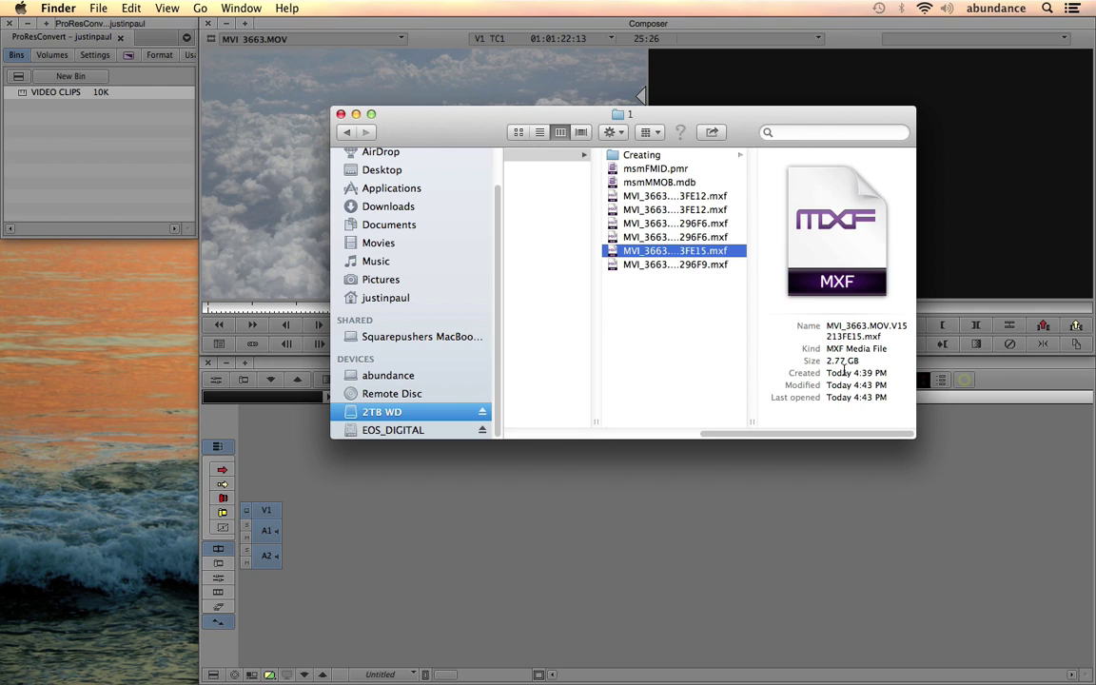
pyautogui.click(341, 114)
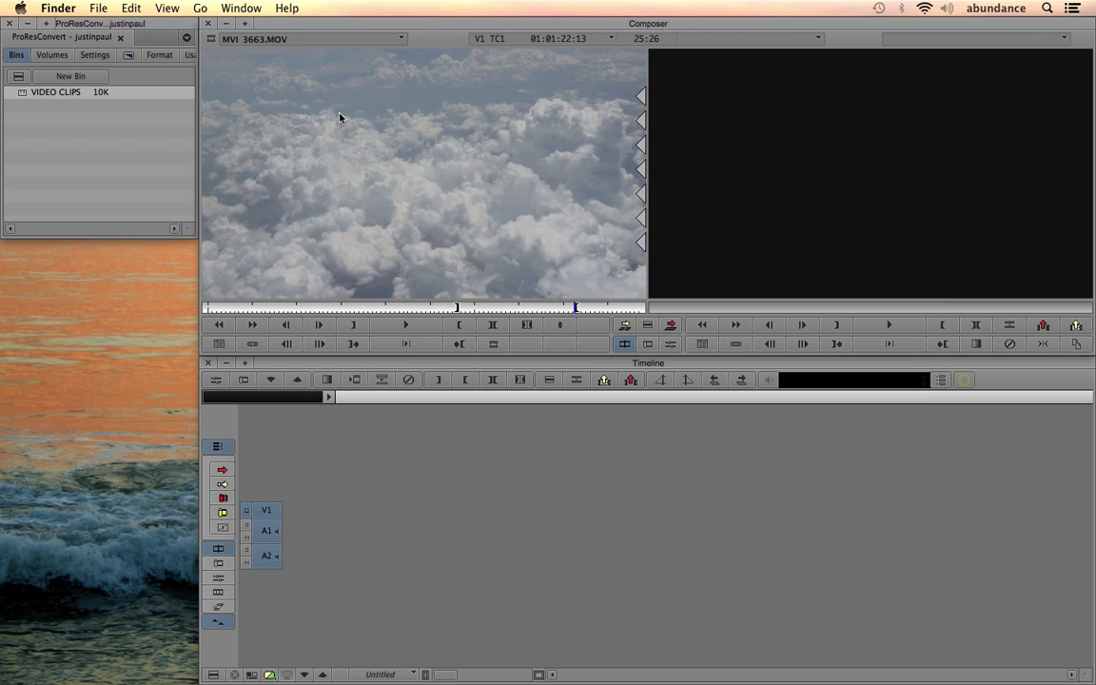